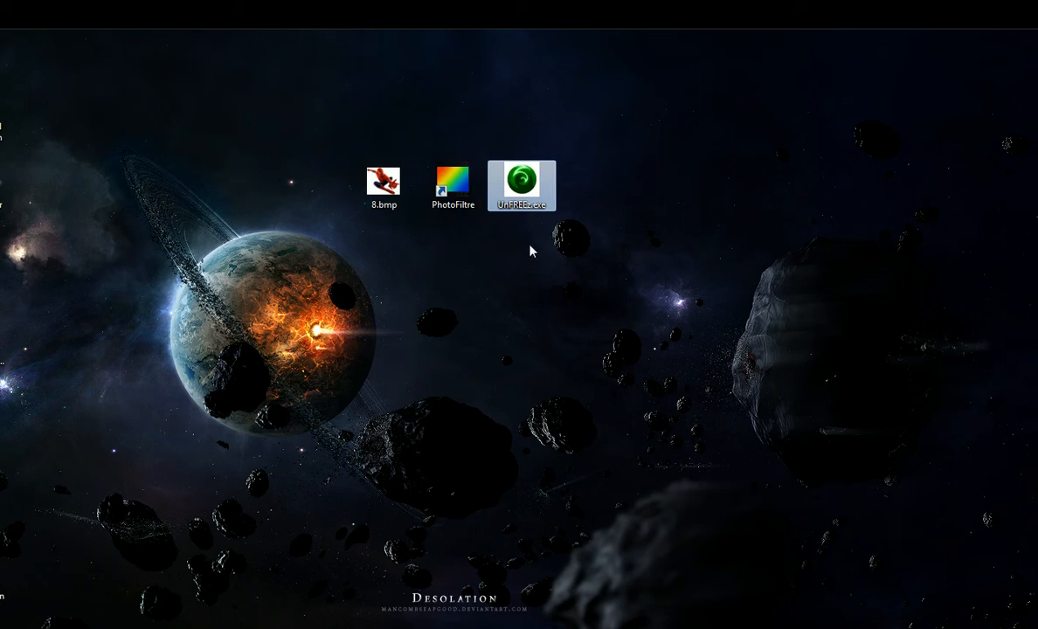
Step: Launch PhotoFiltre, open 8.bmp from the desktop and move its image window aside to free the workspace
{"action": "left_click", "coordinate": [452, 185]}
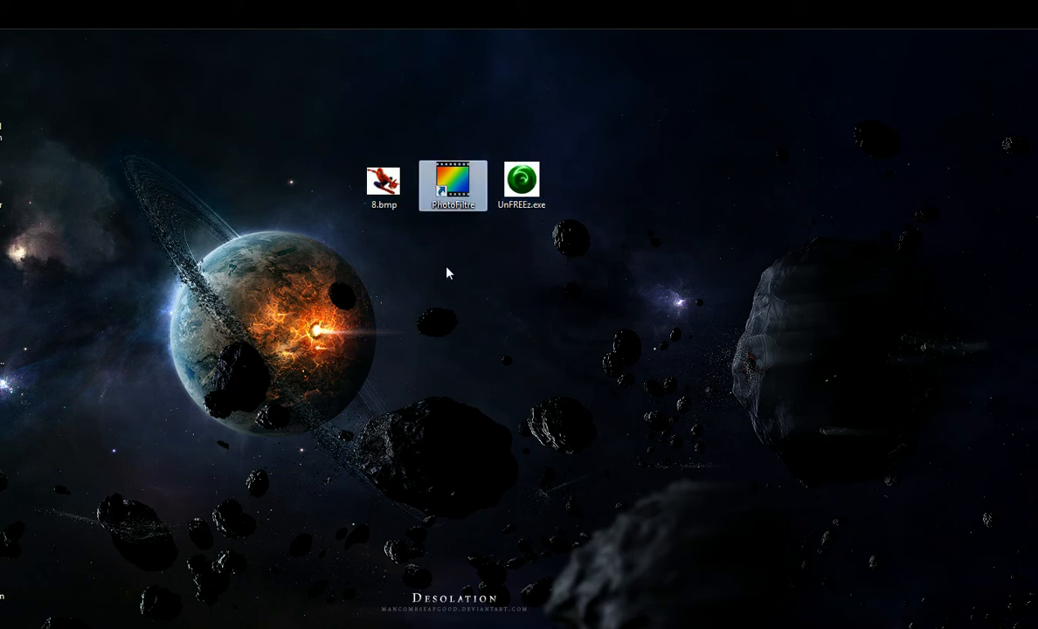
{"action": "key", "text": "Return"}
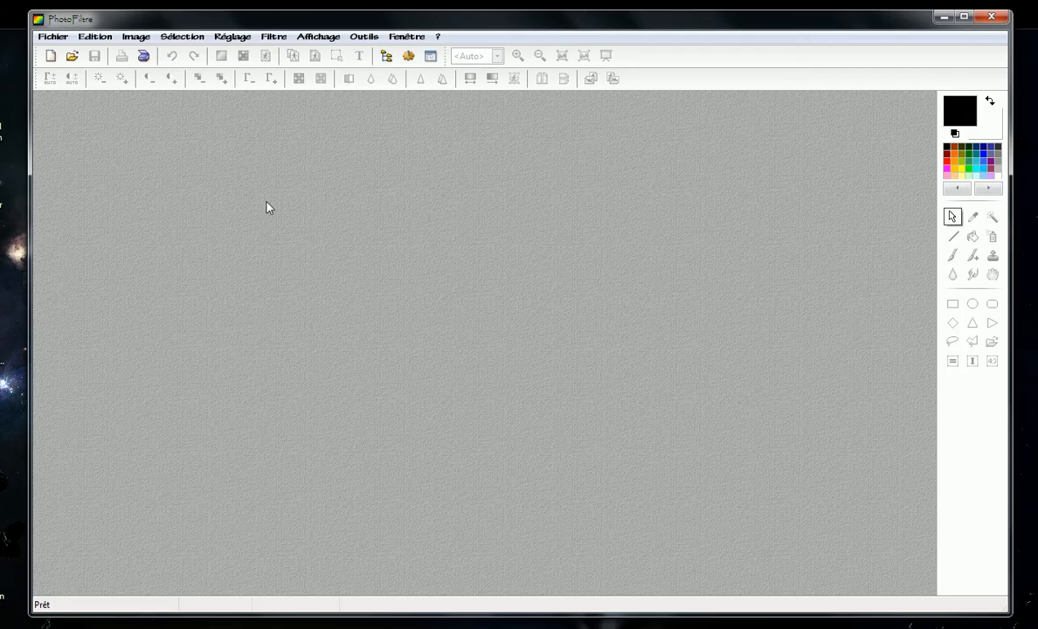
{"action": "left_click", "coordinate": [71, 56]}
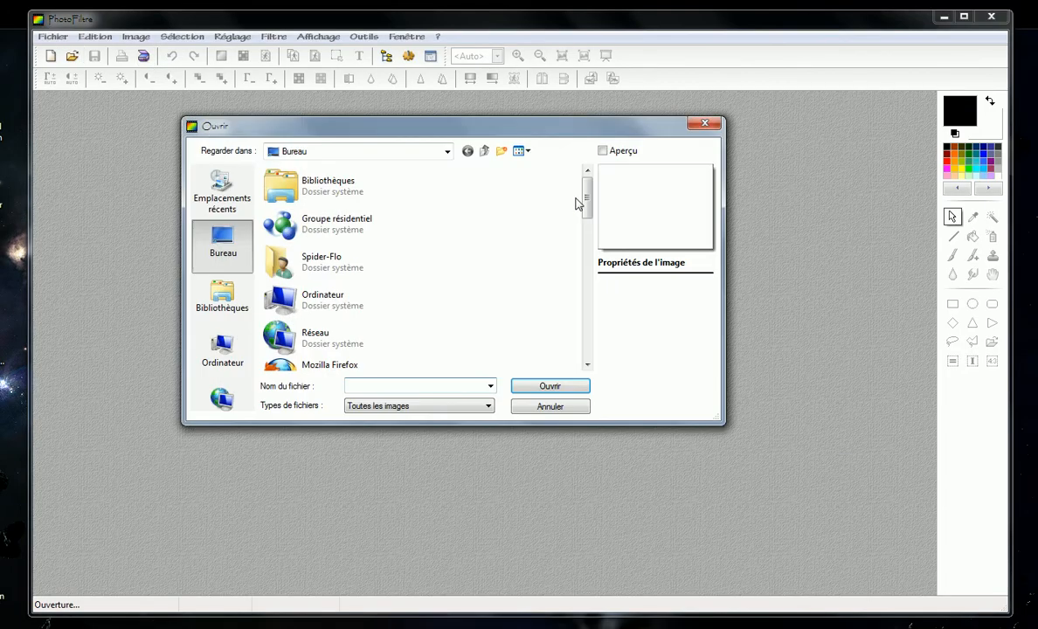
{"action": "left_click_drag", "start_coordinate": [582, 202], "coordinate": [583, 304]}
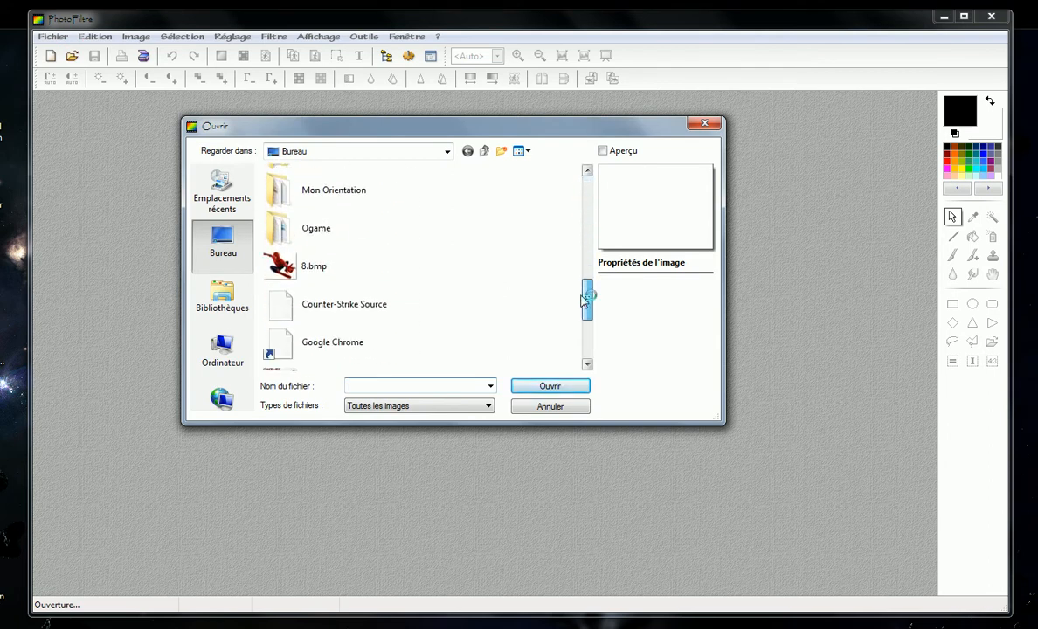
{"action": "double_click", "coordinate": [345, 264]}
{"action": "left_click_drag", "start_coordinate": [65, 106], "coordinate": [734, 122]}
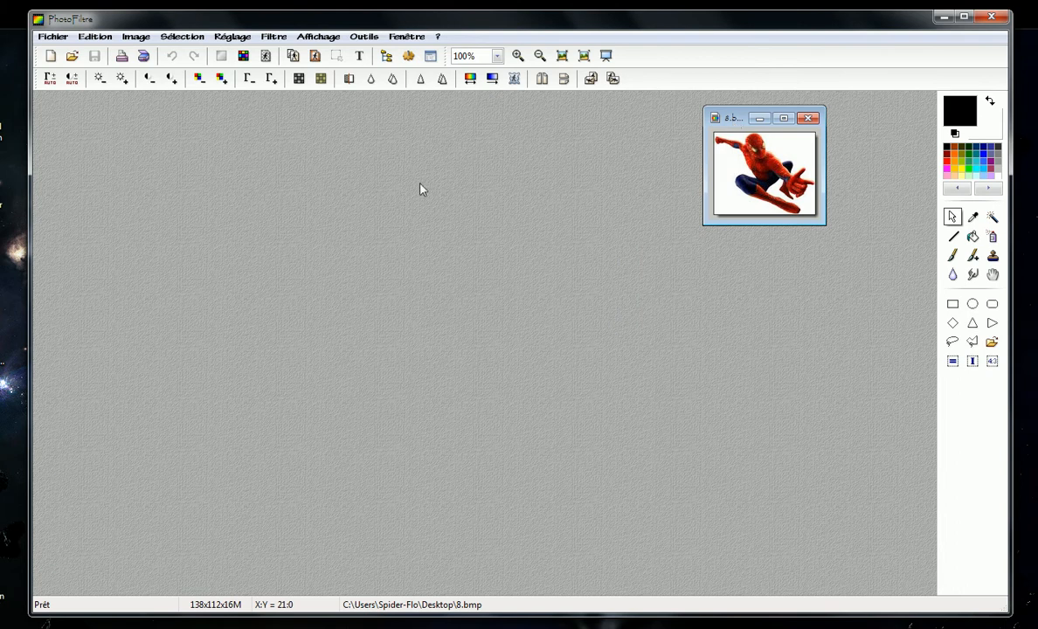
Step: Make the white background of 8.bmp transparent using a transparency colour with a tolerance of 100
{"action": "left_click", "coordinate": [266, 56]}
{"action": "left_click", "coordinate": [596, 359]}
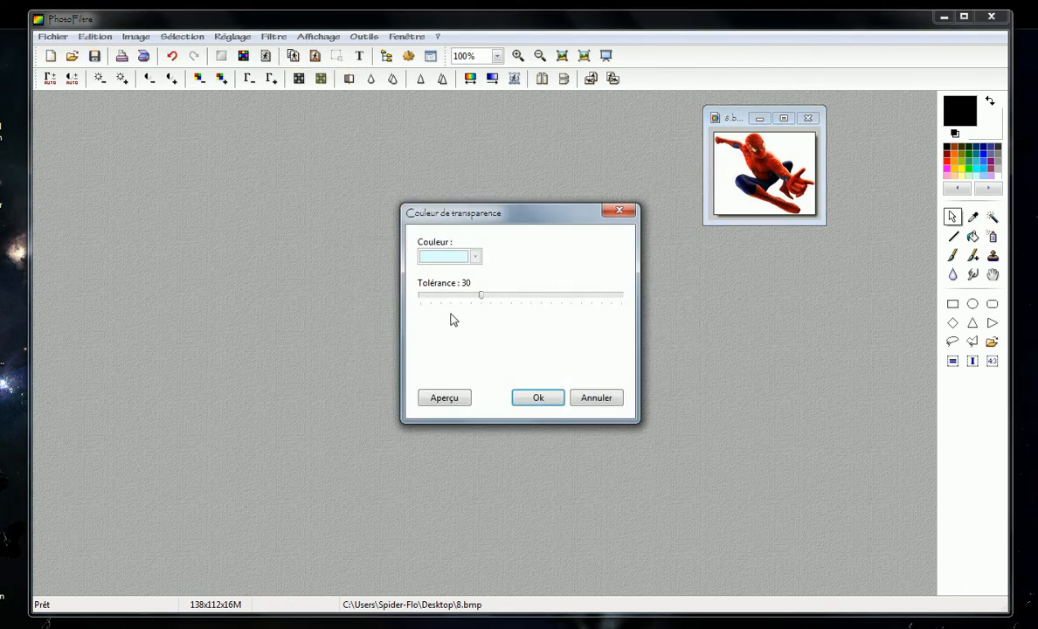
{"action": "left_click_drag", "start_coordinate": [591, 309], "coordinate": [641, 343]}
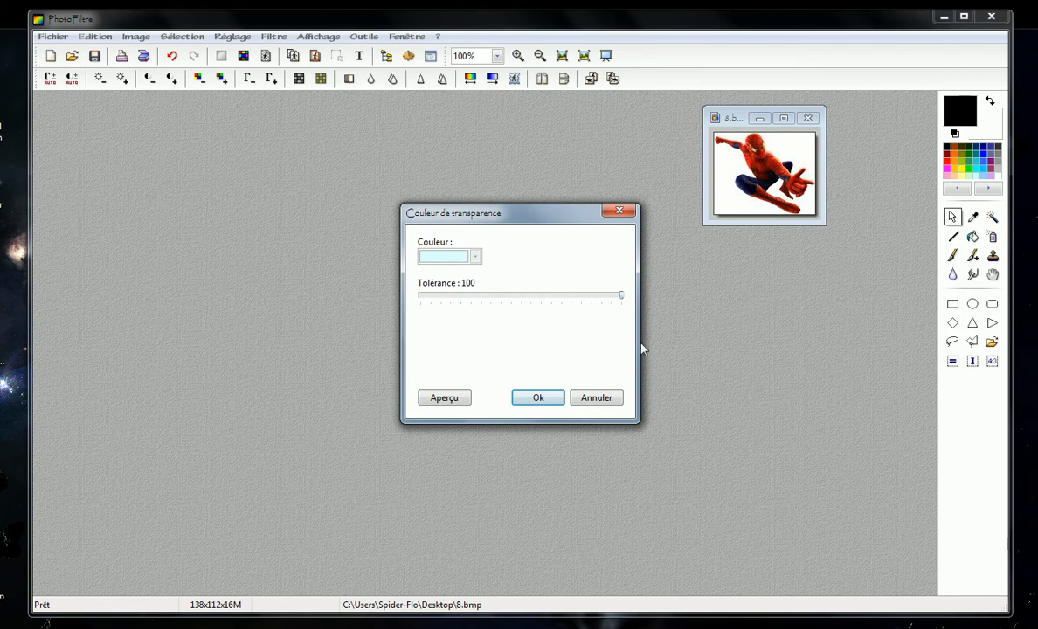
{"action": "left_click", "coordinate": [455, 398]}
{"action": "left_click", "coordinate": [535, 399]}
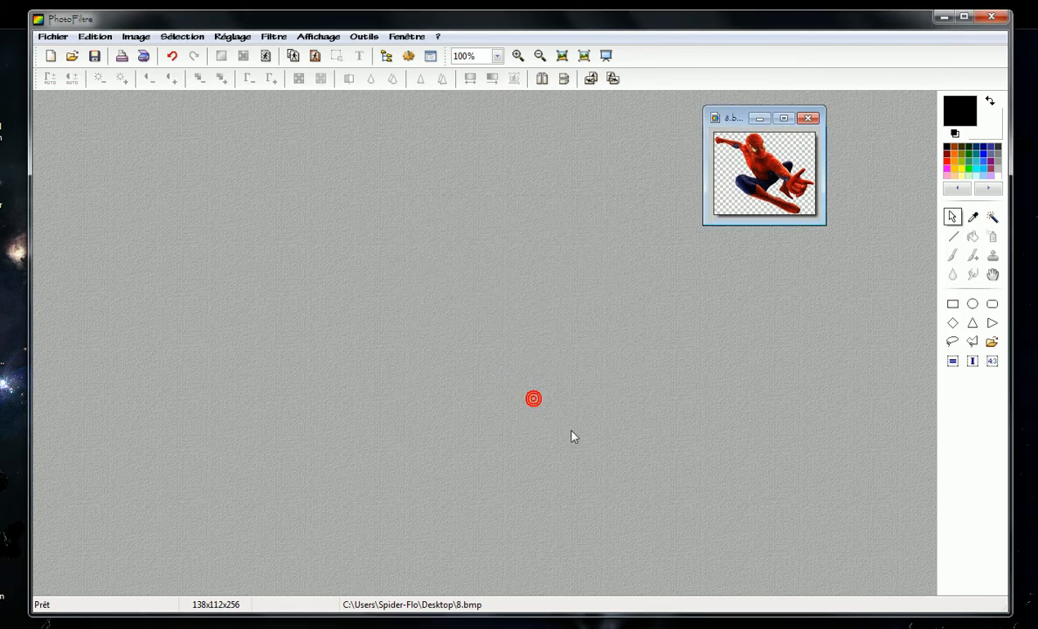
Step: Resize the Spider-Man image to a width of 80 pixels, keeping its proportions
{"action": "left_click", "coordinate": [147, 38]}
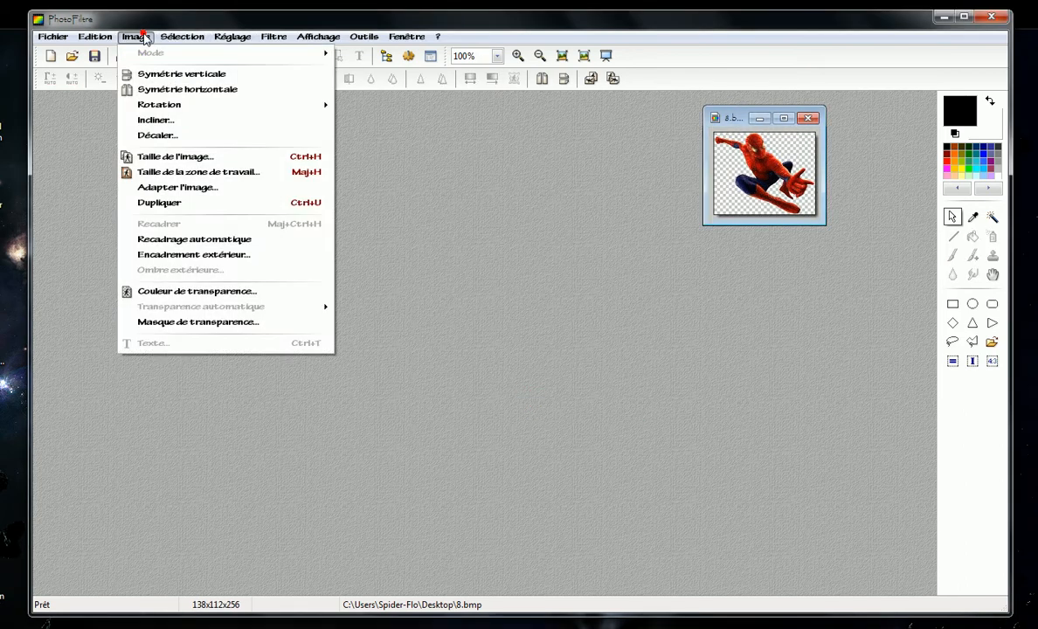
{"action": "left_click", "coordinate": [194, 157]}
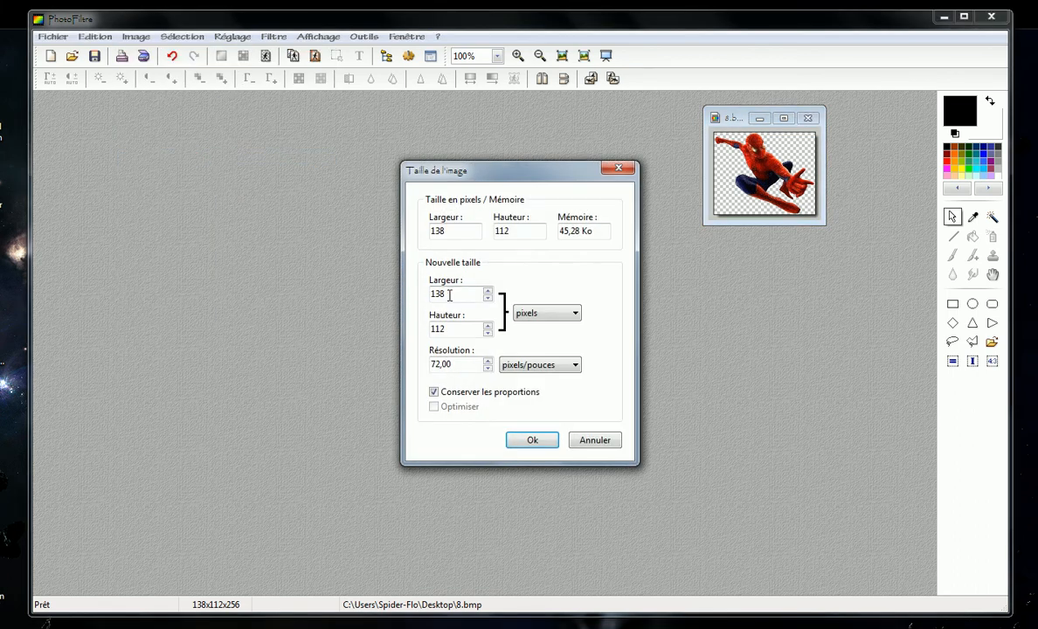
{"action": "type", "text": "80"}
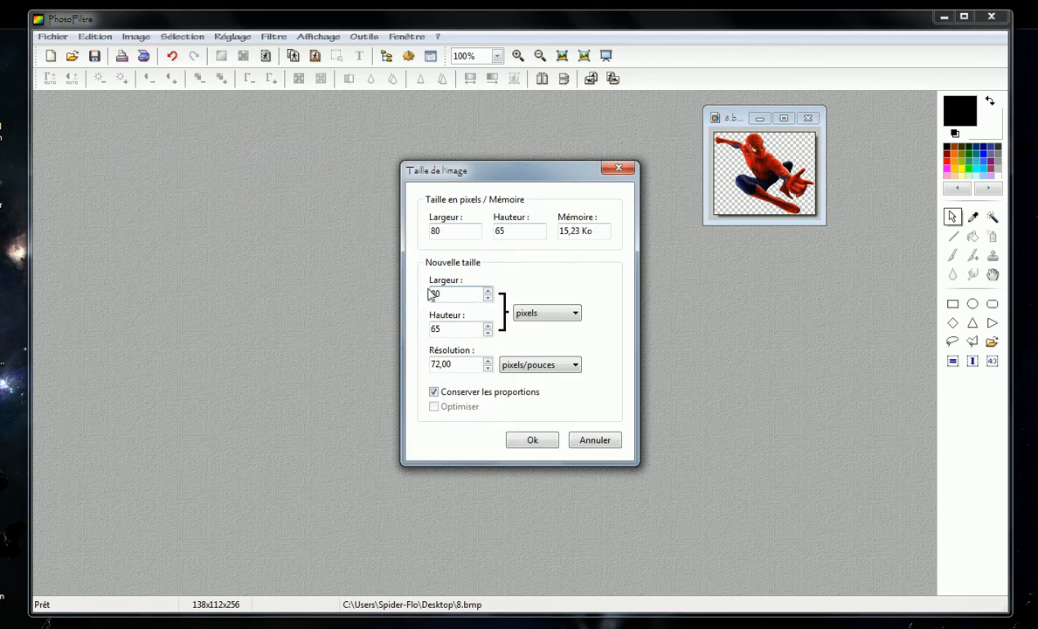
{"action": "left_click", "coordinate": [534, 439]}
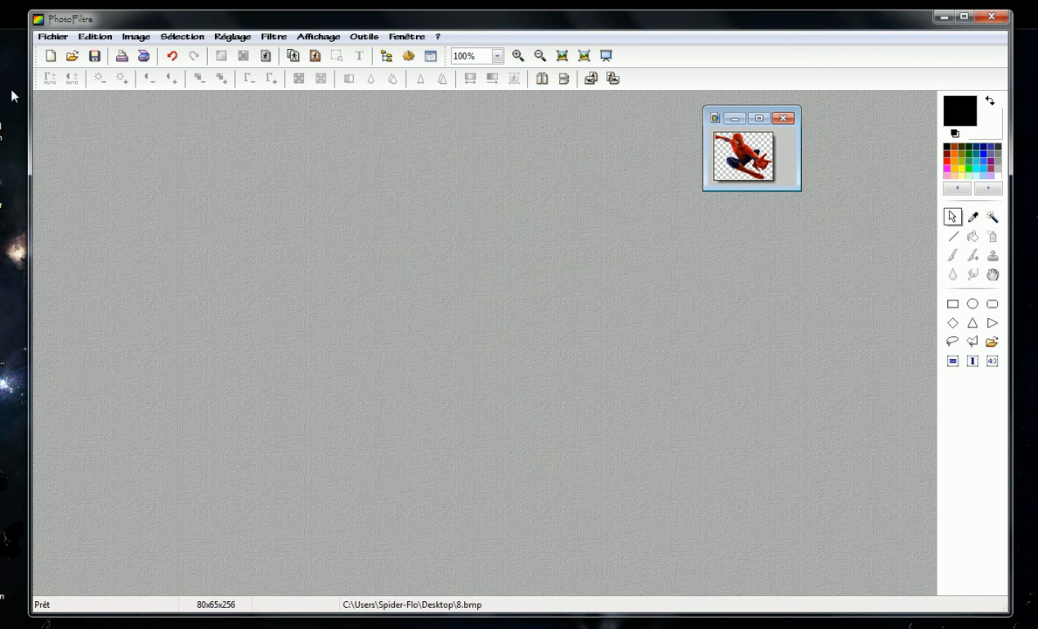
Step: Create a new 800 x 600 pixel white image and add the black text "T U T O" in Defused, size 80, bold italic
{"action": "left_click", "coordinate": [48, 57]}
{"action": "left_click_drag", "start_coordinate": [535, 156], "coordinate": [474, 116]}
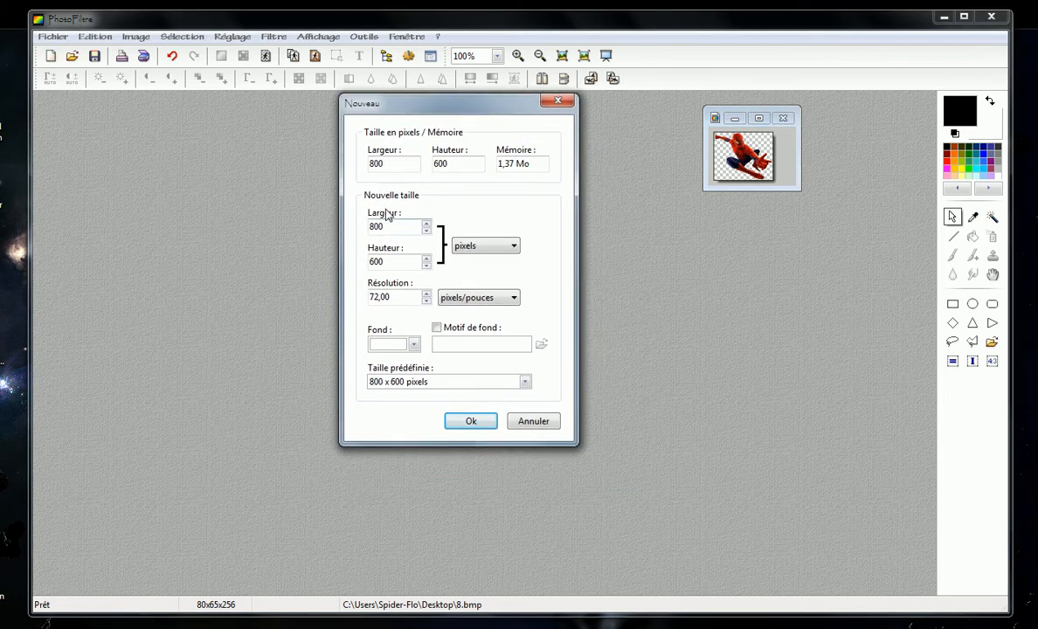
{"action": "left_click", "coordinate": [472, 422]}
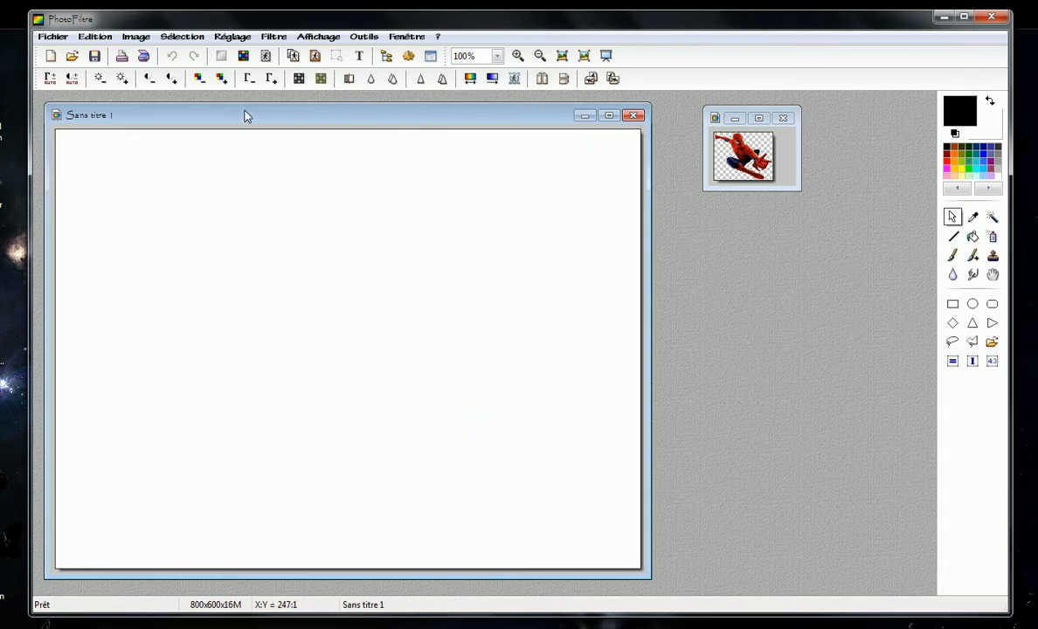
{"action": "left_click", "coordinate": [357, 56]}
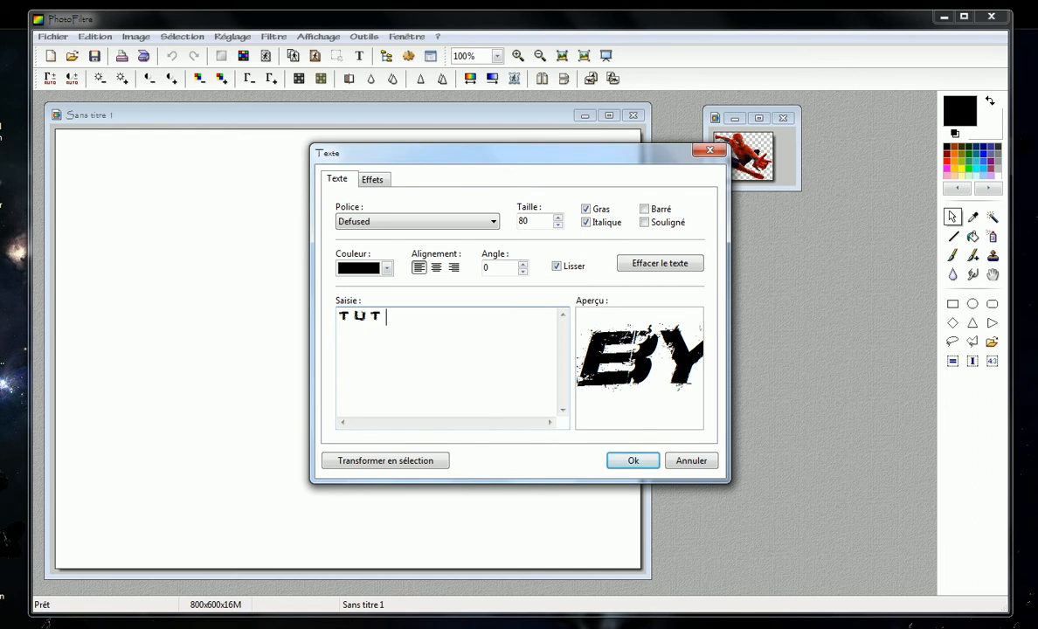
{"action": "left_click", "coordinate": [626, 461]}
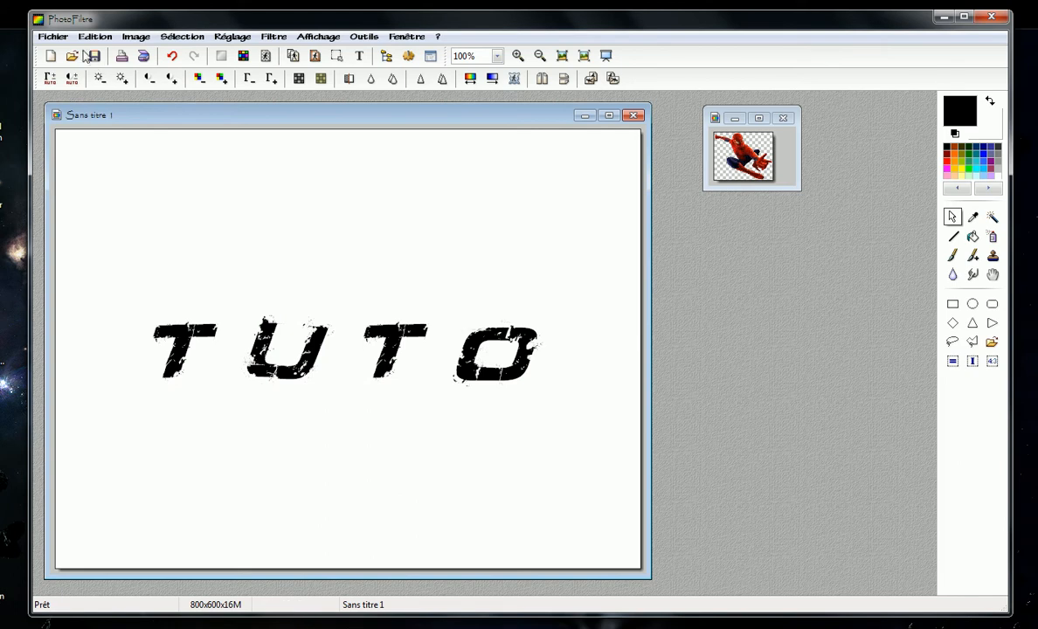
Step: Duplicate the TUTO text image to have a copy for the animation frame
{"action": "left_click", "coordinate": [138, 36]}
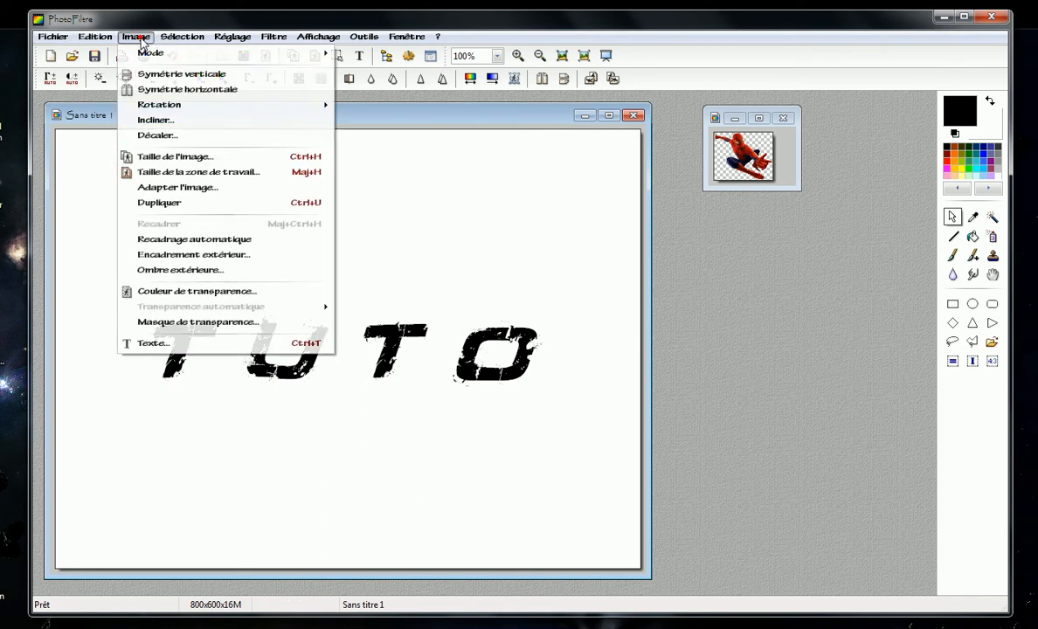
{"action": "left_click", "coordinate": [196, 206]}
{"action": "left_click_drag", "start_coordinate": [310, 131], "coordinate": [305, 121]}
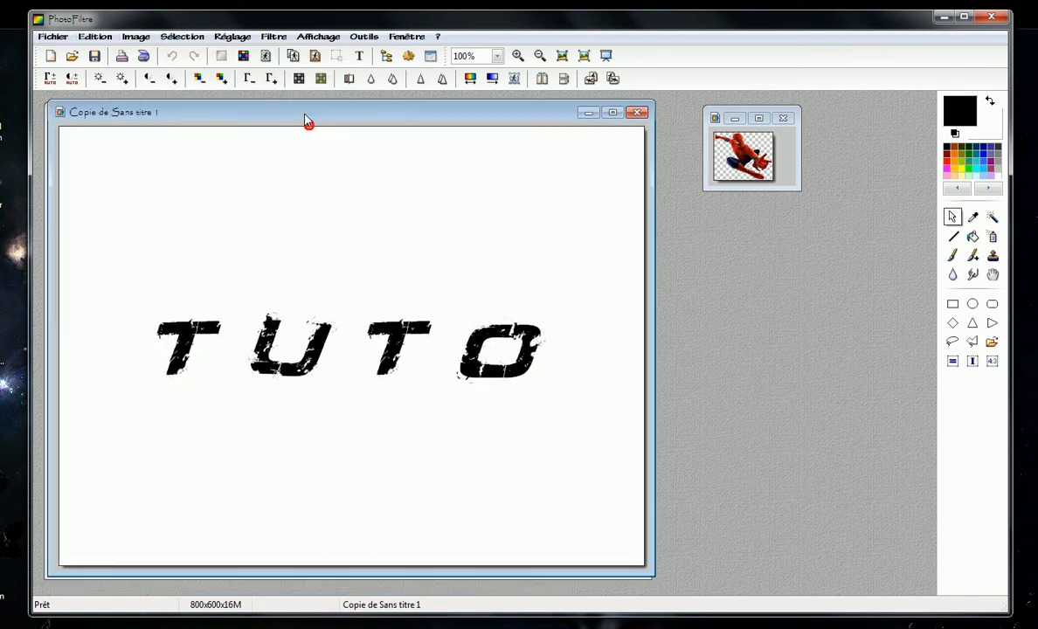
Step: Cut the first T in the copy, paste it back in its place and squash it to about 48 pixels high
{"action": "left_click_drag", "start_coordinate": [152, 320], "coordinate": [224, 380]}
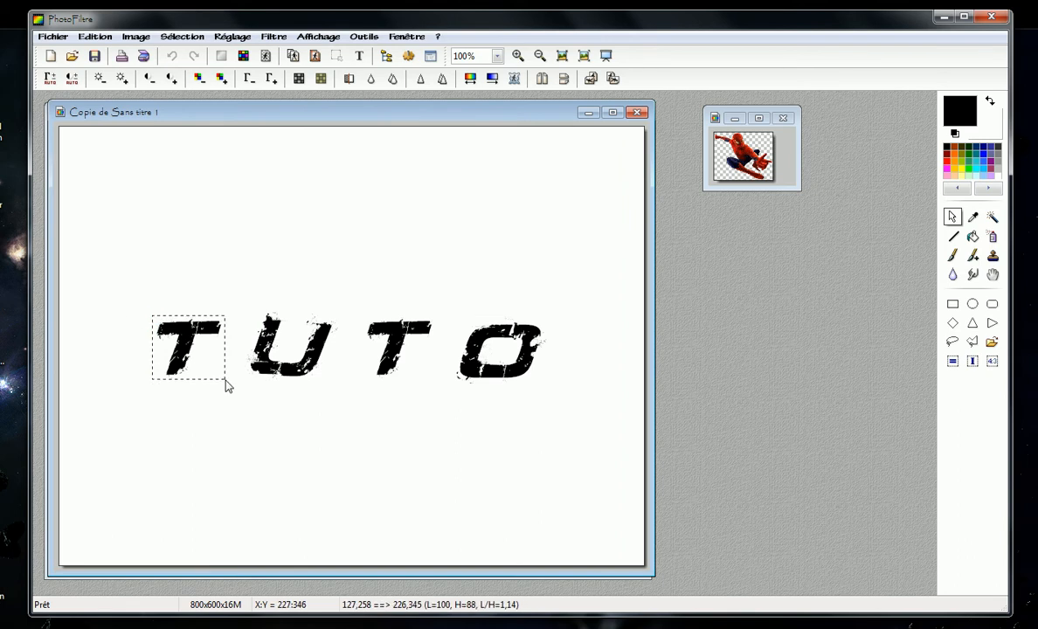
{"action": "right_click", "coordinate": [200, 336]}
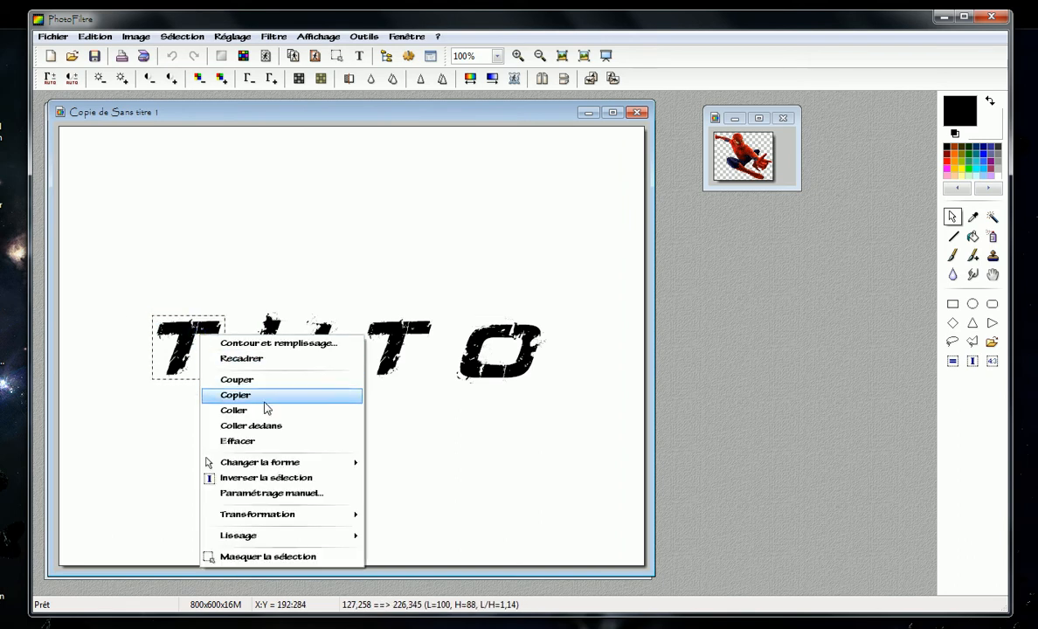
{"action": "left_click", "coordinate": [265, 381]}
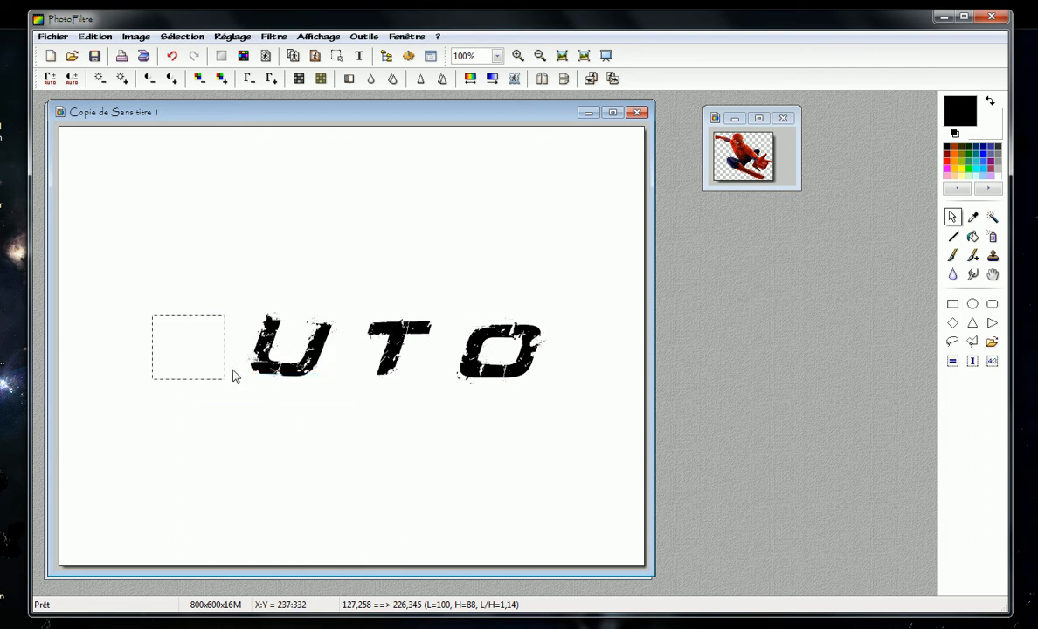
{"action": "key", "text": "ctrl+v"}
{"action": "left_click_drag", "start_coordinate": [220, 355], "coordinate": [210, 344]}
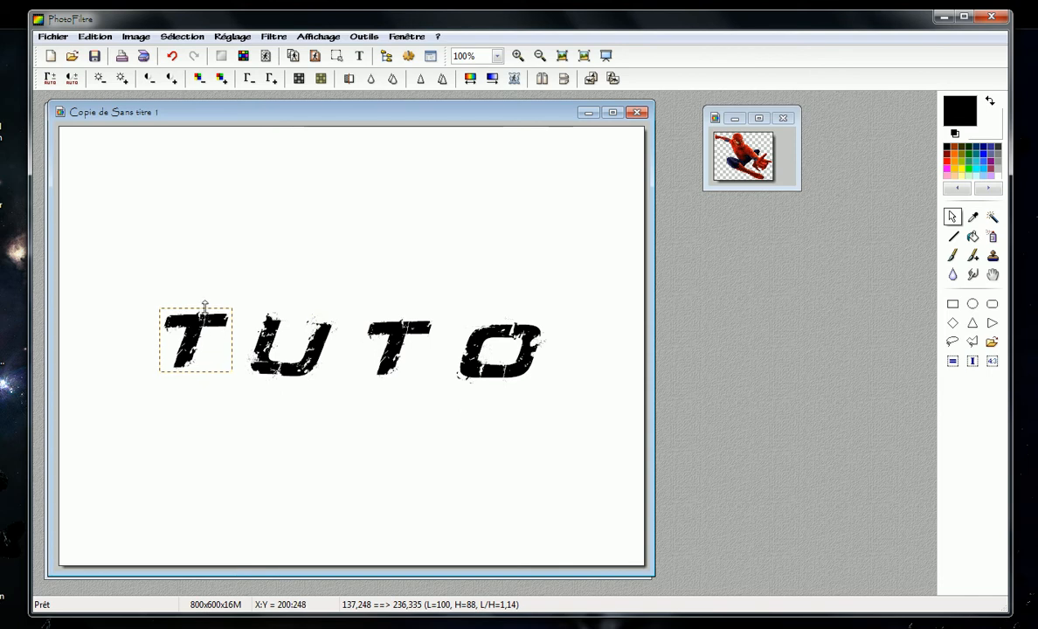
{"action": "left_click_drag", "start_coordinate": [204, 308], "coordinate": [204, 361]}
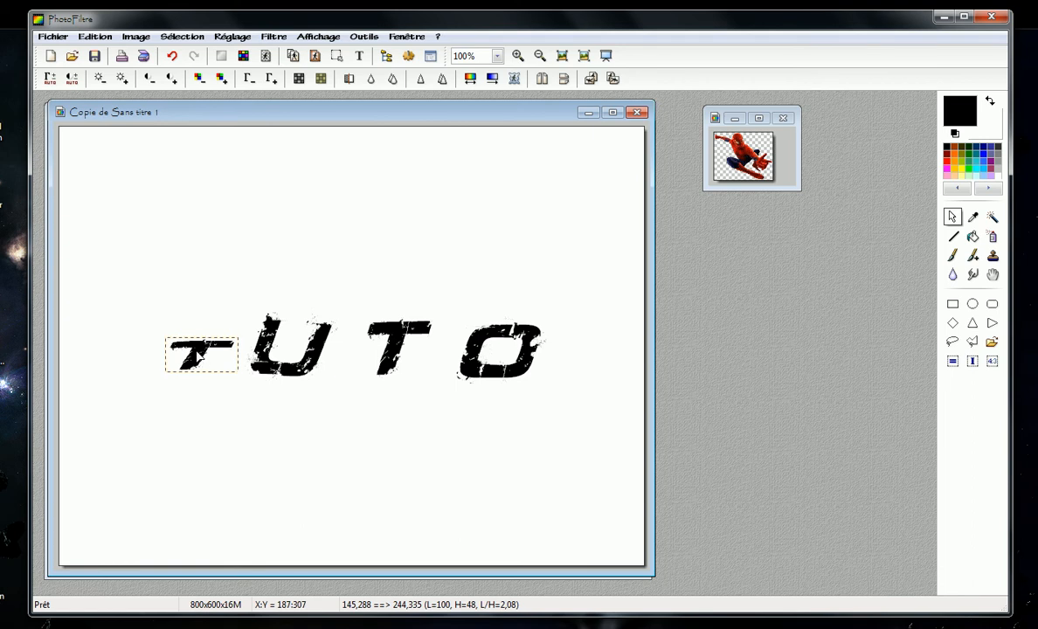
{"action": "key", "text": "Escape"}
Step: Apply the Ondulation filter to a band across the squashed T's stem, with period 12, amplitude 9 and horizontal axis
{"action": "scroll", "coordinate": [194, 353], "scroll_direction": "down", "scroll_amount": 1}
{"action": "scroll", "coordinate": [196, 352], "scroll_direction": "up", "scroll_amount": 3}
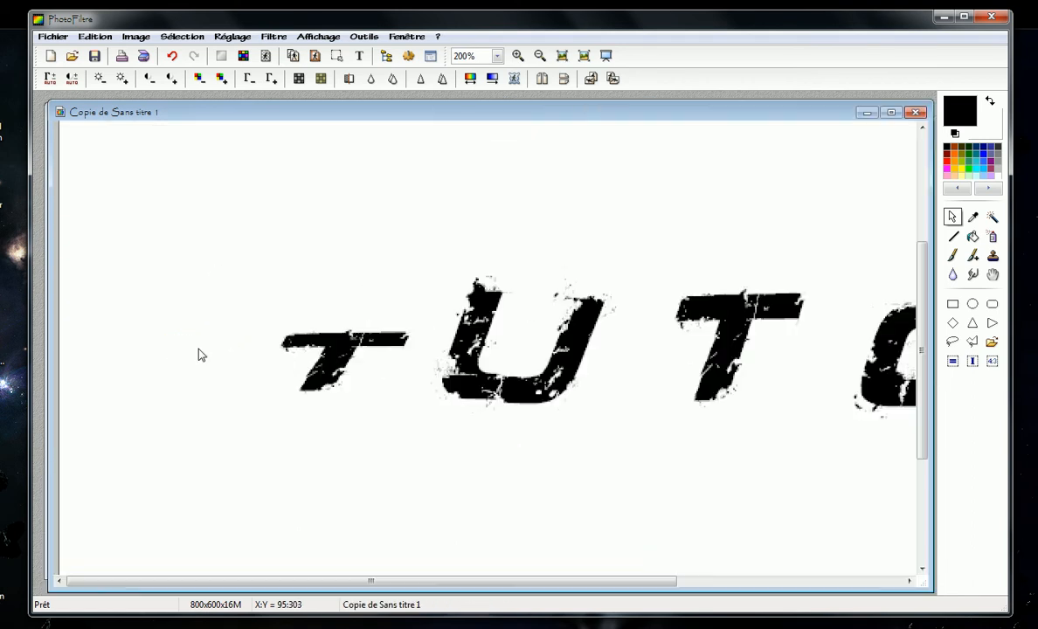
{"action": "left_click_drag", "start_coordinate": [425, 333], "coordinate": [494, 356]}
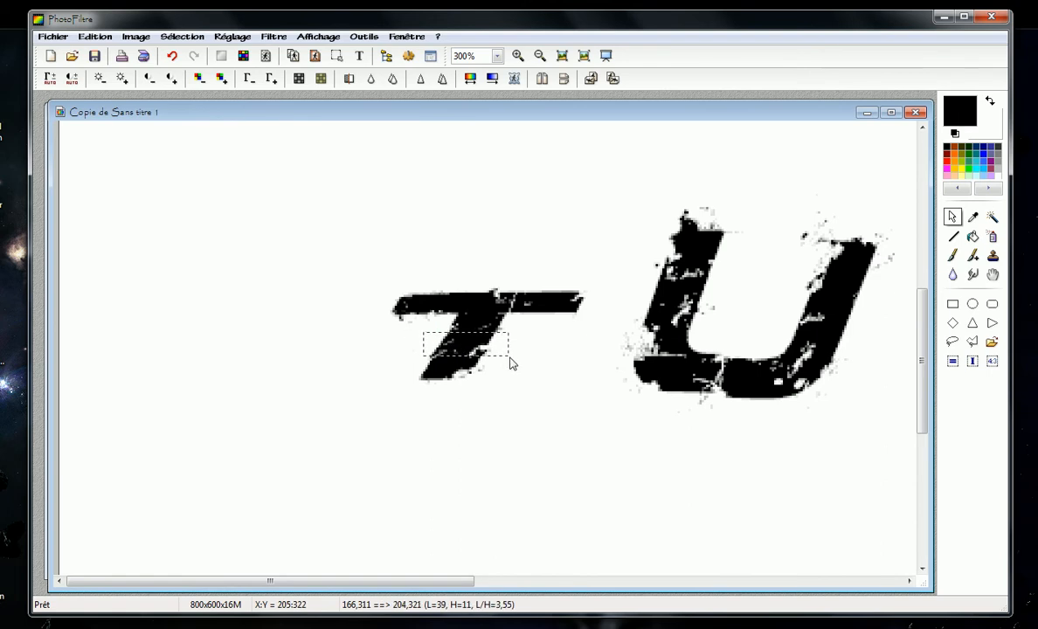
{"action": "left_click", "coordinate": [273, 37]}
{"action": "mouse_move", "coordinate": [328, 186]}
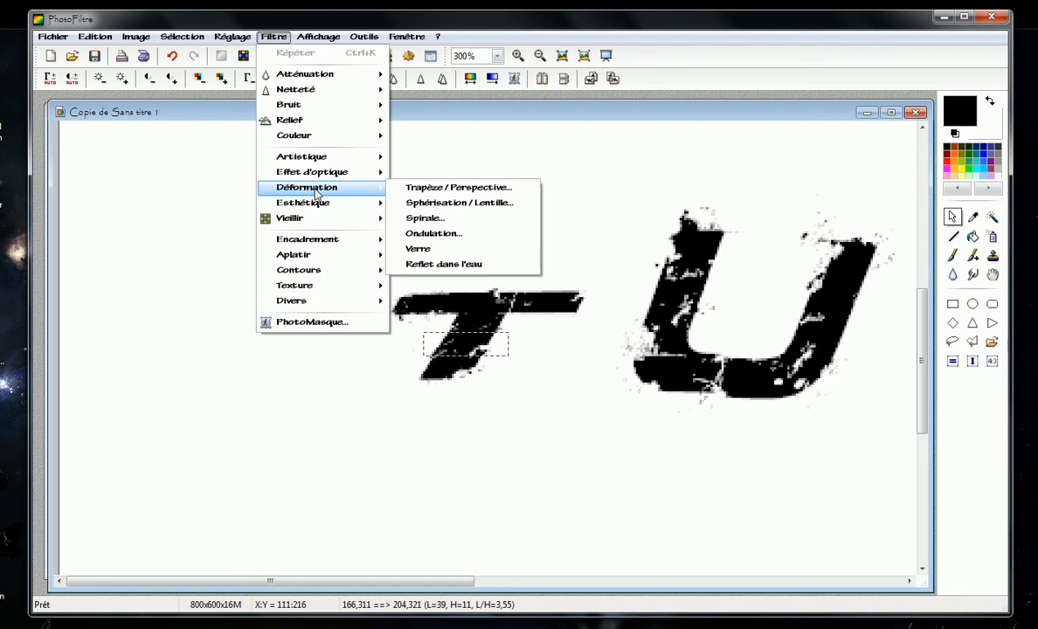
{"action": "left_click", "coordinate": [437, 233]}
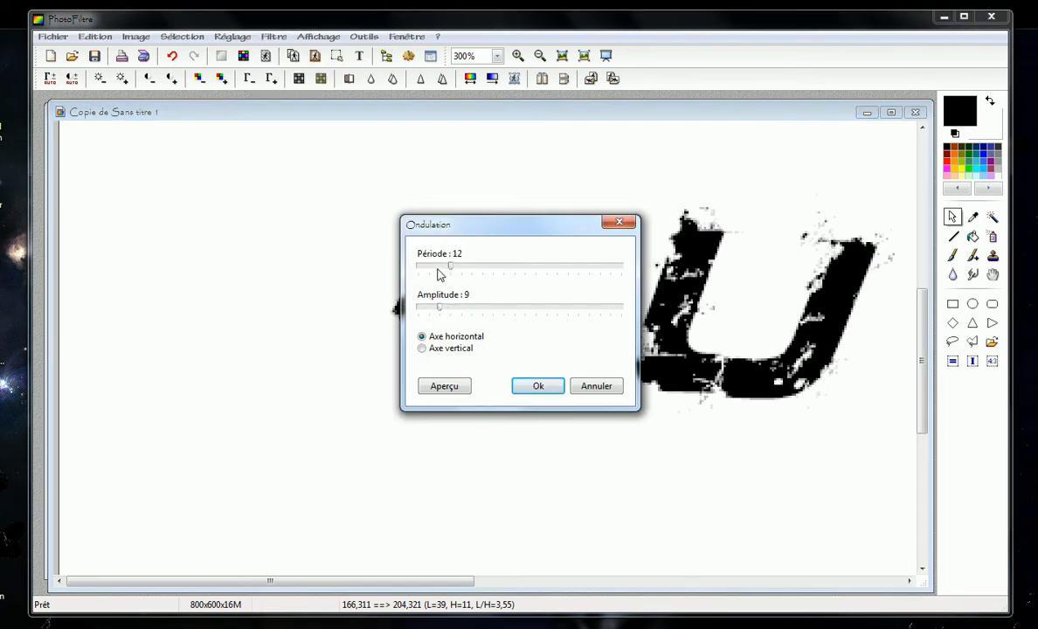
{"action": "left_click_drag", "start_coordinate": [492, 234], "coordinate": [662, 204]}
{"action": "left_click", "coordinate": [614, 355]}
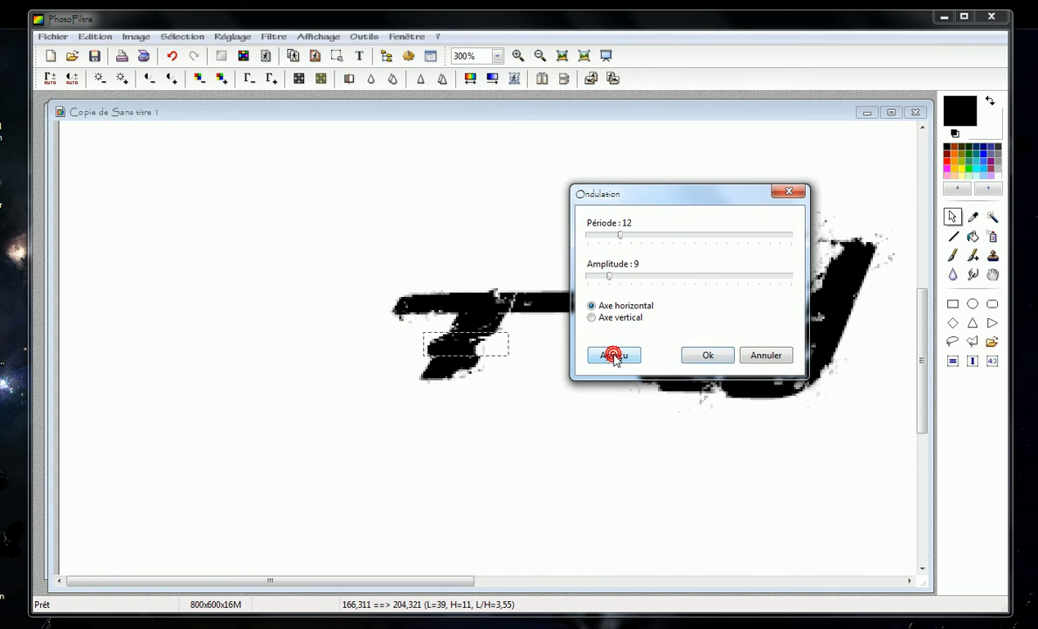
{"action": "left_click", "coordinate": [708, 355]}
{"action": "scroll", "coordinate": [515, 339], "scroll_direction": "down", "scroll_amount": 2}
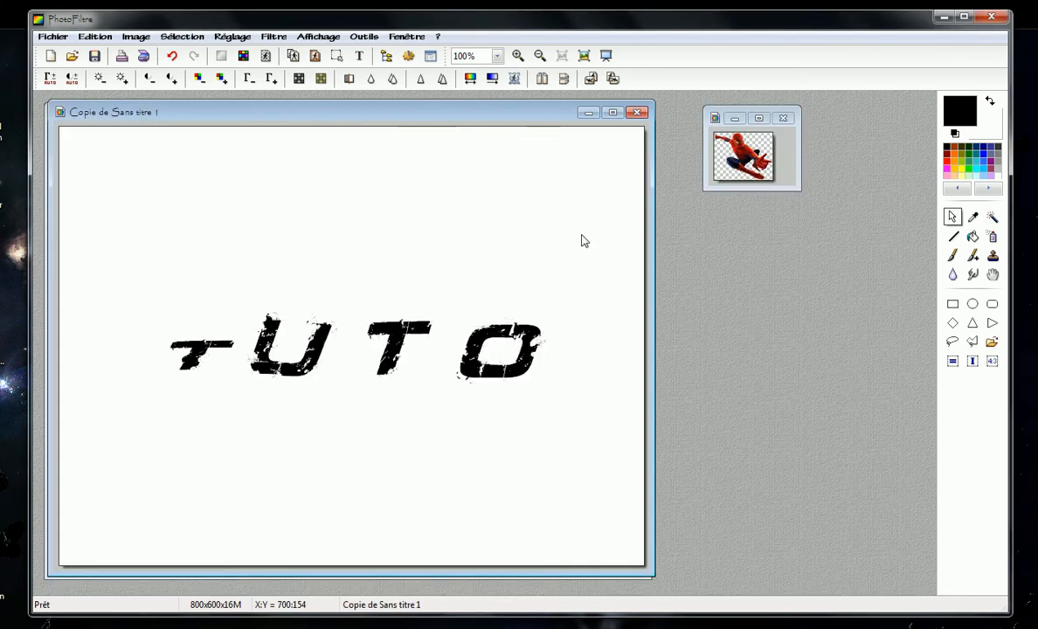
Step: Copy the transparent Spider-Man image and paste it standing on top of the squashed T
{"action": "right_click", "coordinate": [742, 140]}
{"action": "left_click", "coordinate": [777, 223]}
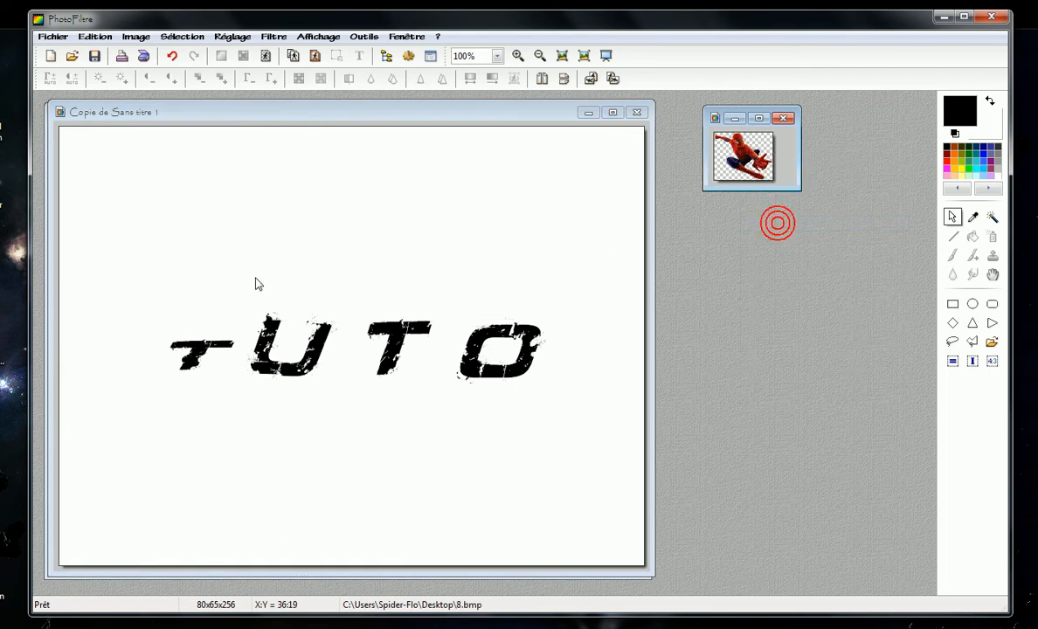
{"action": "right_click", "coordinate": [260, 284]}
{"action": "left_click", "coordinate": [350, 370]}
{"action": "left_click_drag", "start_coordinate": [253, 332], "coordinate": [212, 328]}
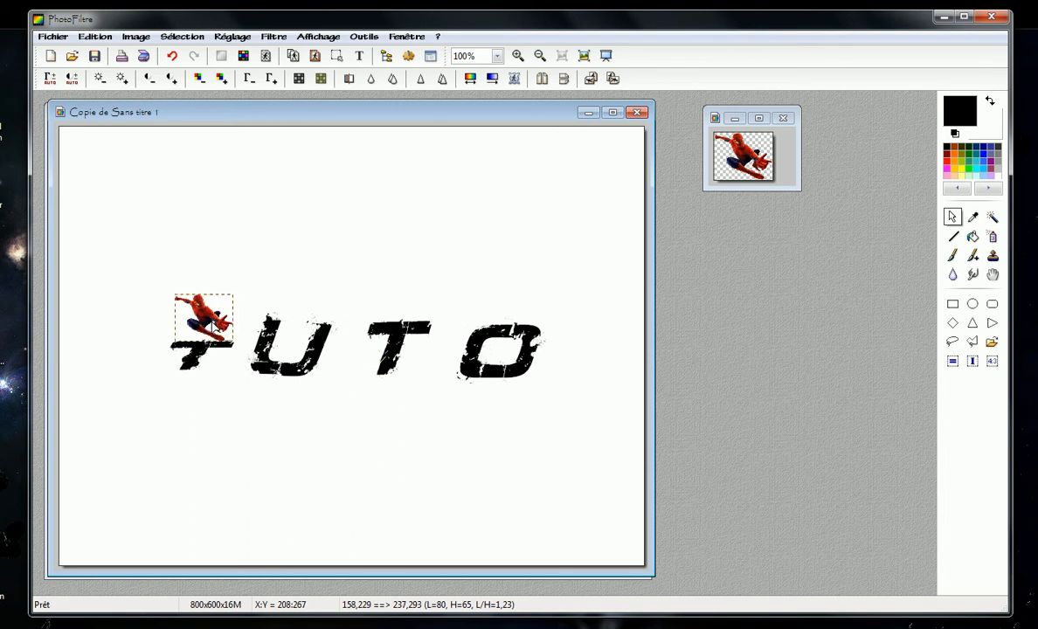
{"action": "left_click", "coordinate": [342, 266]}
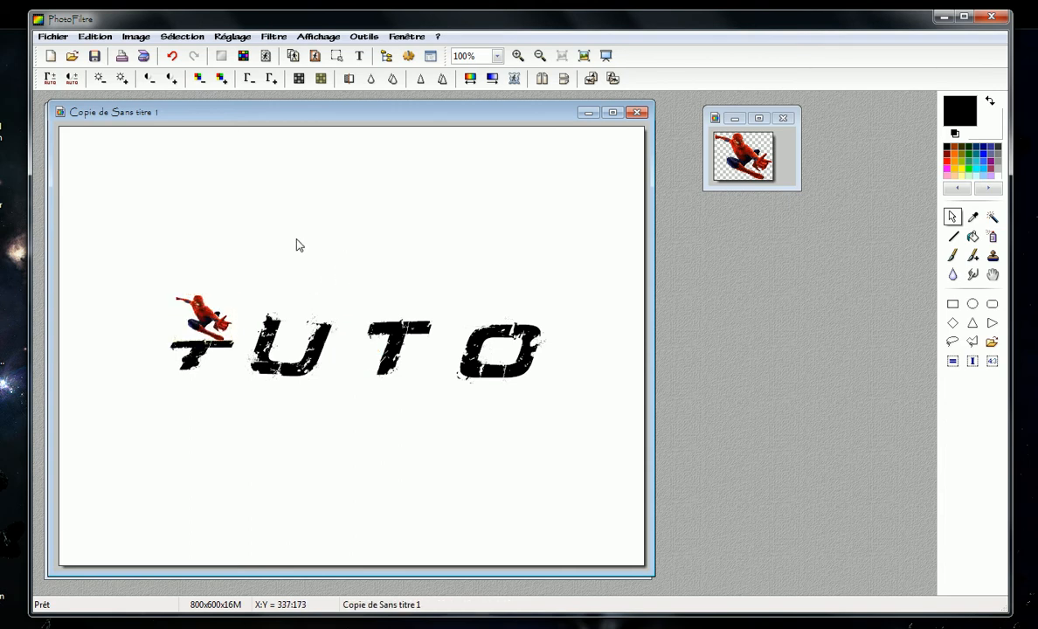
Step: Save the squashed first T frame to the desktop (Bureau) as a GIF file named 1 and close it
{"action": "left_click", "coordinate": [62, 41]}
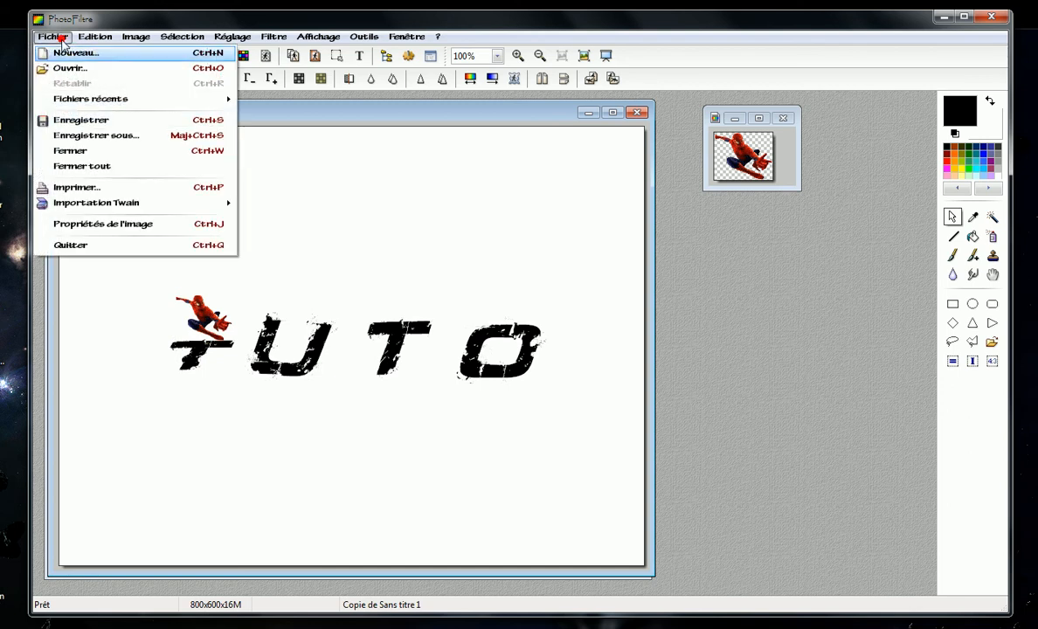
{"action": "left_click", "coordinate": [85, 134]}
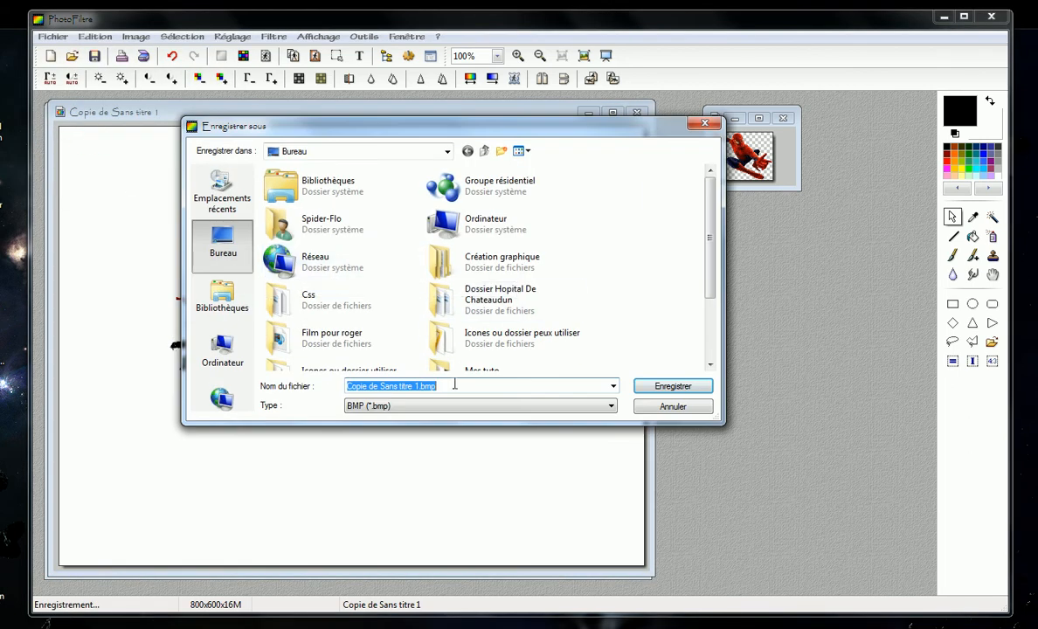
{"action": "left_click", "coordinate": [420, 408]}
{"action": "left_click", "coordinate": [418, 429]}
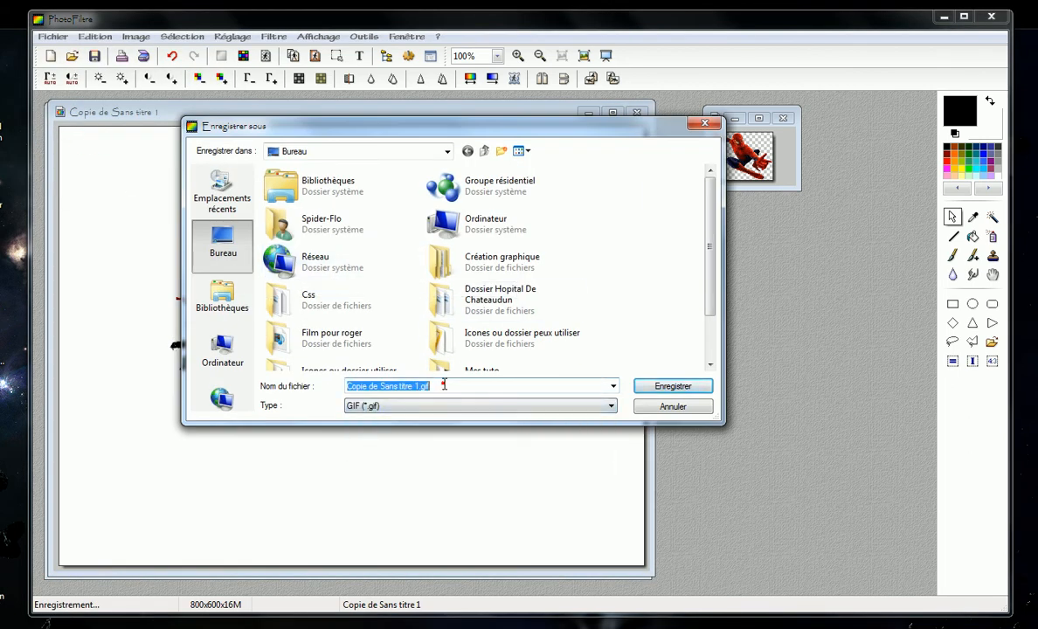
{"action": "type", "text": "1"}
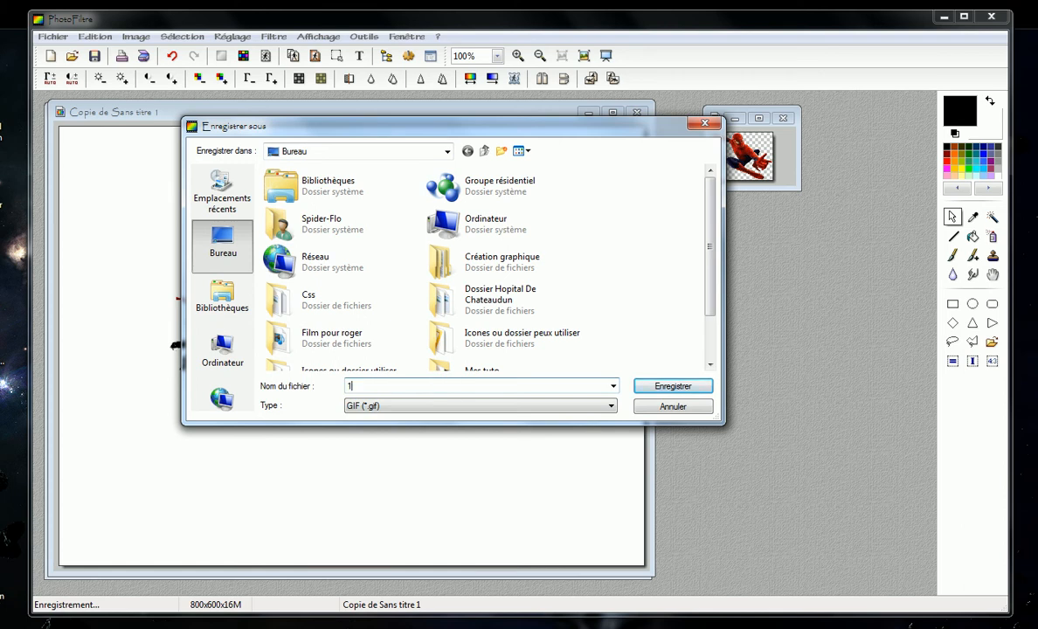
{"action": "left_click", "coordinate": [672, 387]}
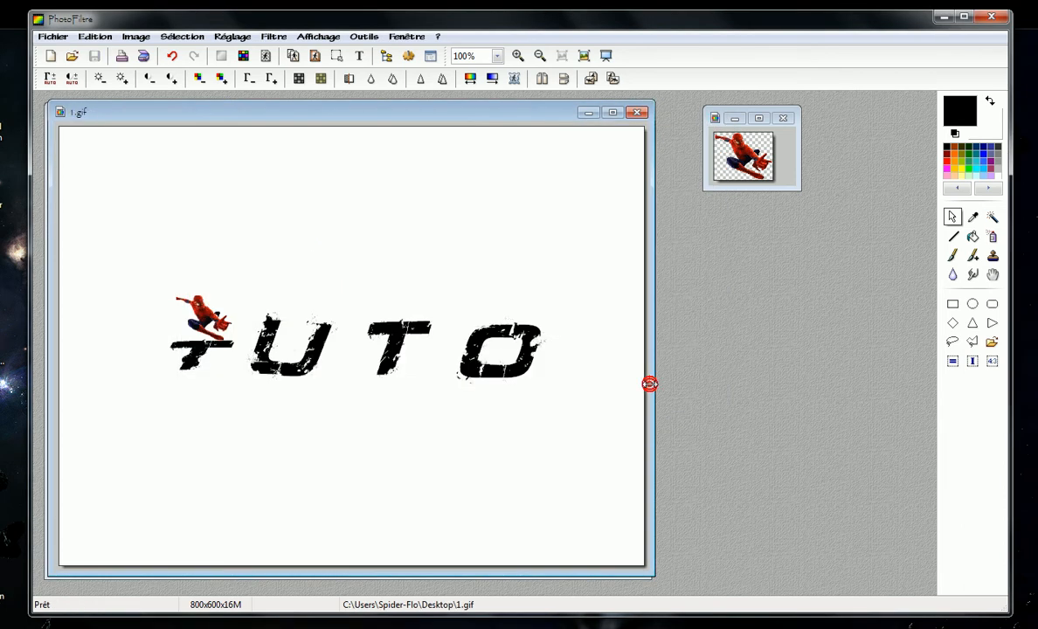
{"action": "left_click", "coordinate": [633, 114]}
Step: Duplicate the original TUTO image to get a fresh copy for the U frame
{"action": "left_click", "coordinate": [254, 119]}
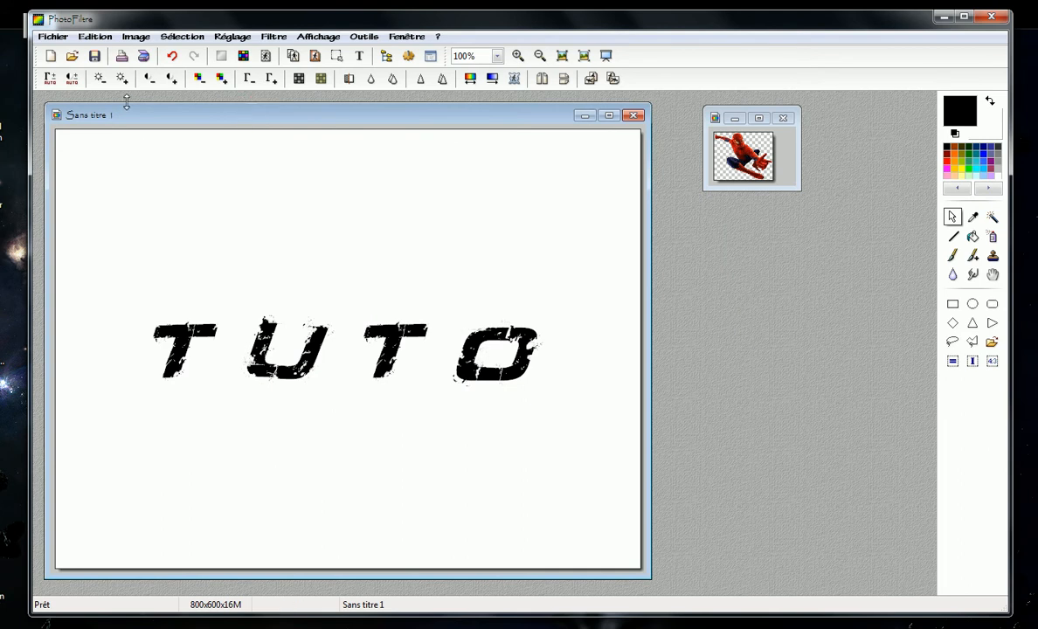
{"action": "left_click", "coordinate": [135, 37]}
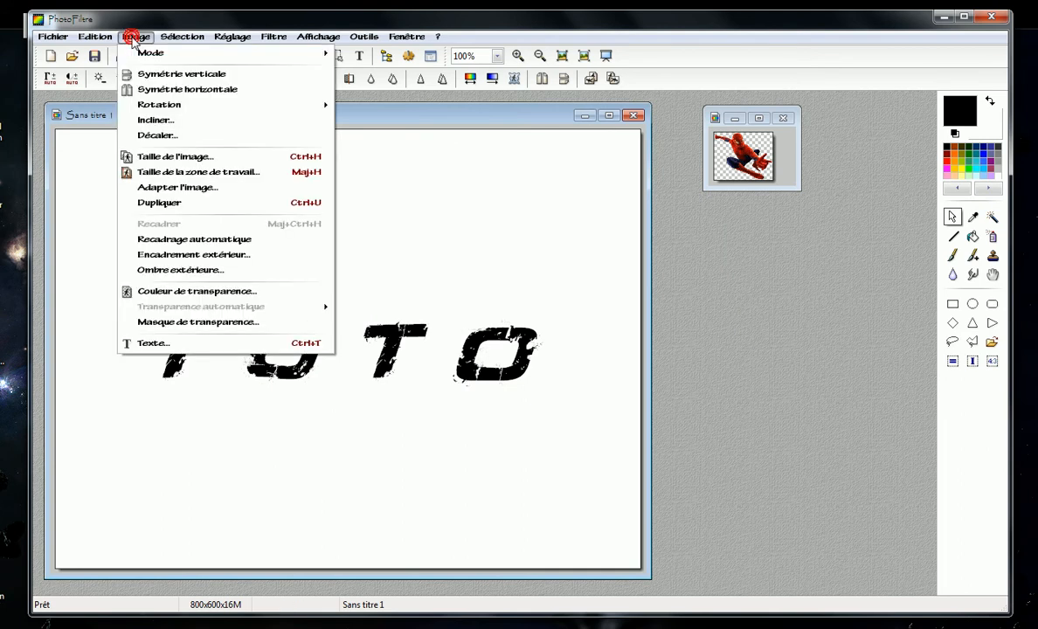
{"action": "left_click", "coordinate": [171, 201]}
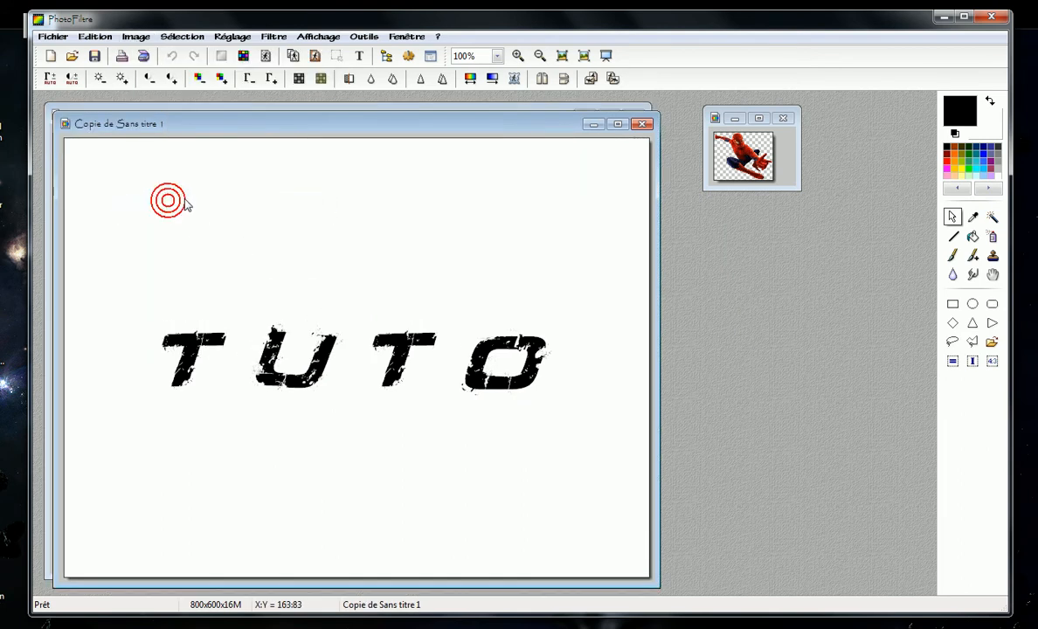
Step: Cut the U in the copy, paste it back in its place and squash it to about two thirds of its height
{"action": "left_click_drag", "start_coordinate": [252, 323], "coordinate": [341, 396]}
{"action": "right_click", "coordinate": [274, 332]}
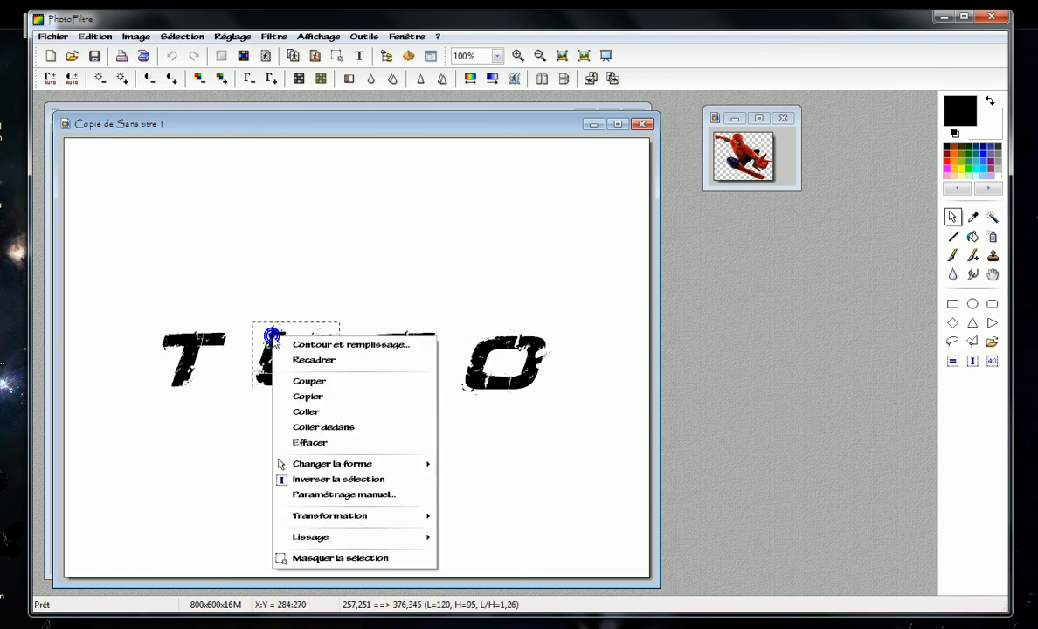
{"action": "left_click", "coordinate": [330, 382]}
{"action": "key", "text": "ctrl+v"}
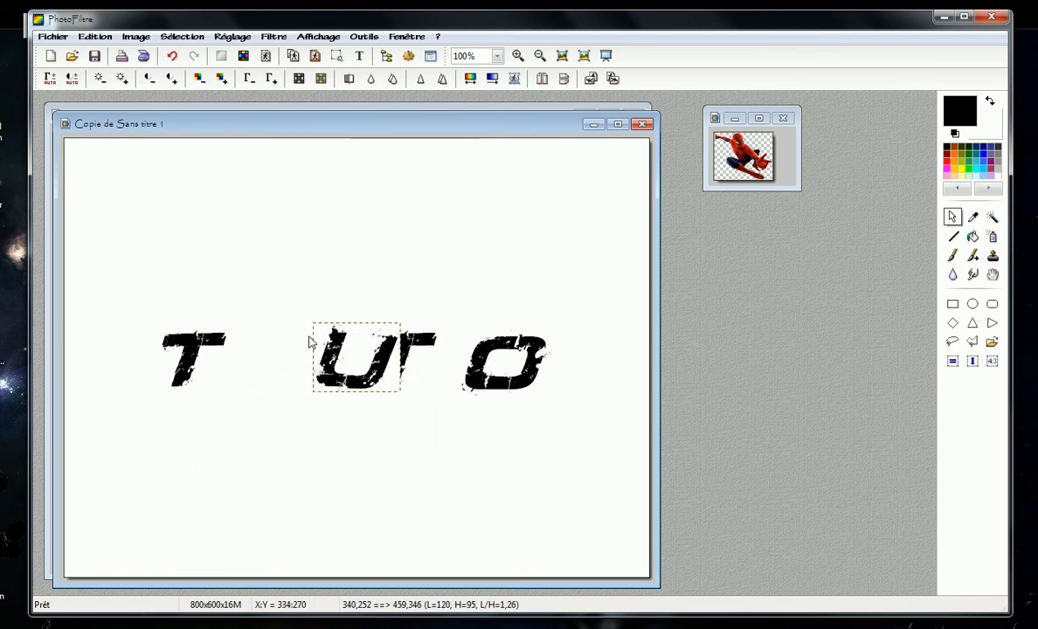
{"action": "left_click_drag", "start_coordinate": [298, 371], "coordinate": [300, 374]}
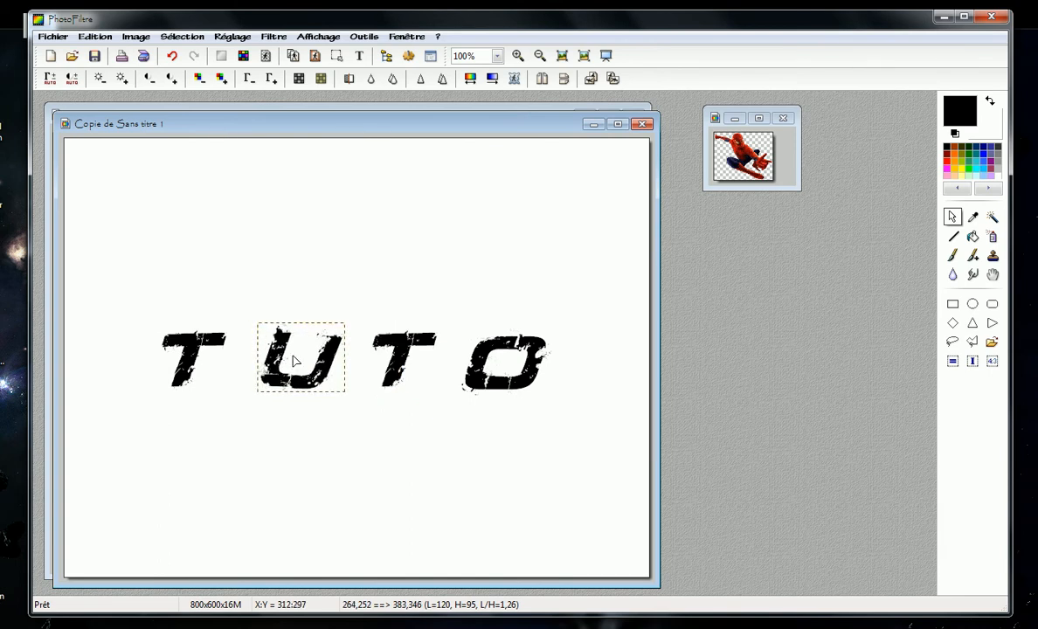
{"action": "left_click_drag", "start_coordinate": [292, 324], "coordinate": [293, 348]}
{"action": "left_click", "coordinate": [294, 348]}
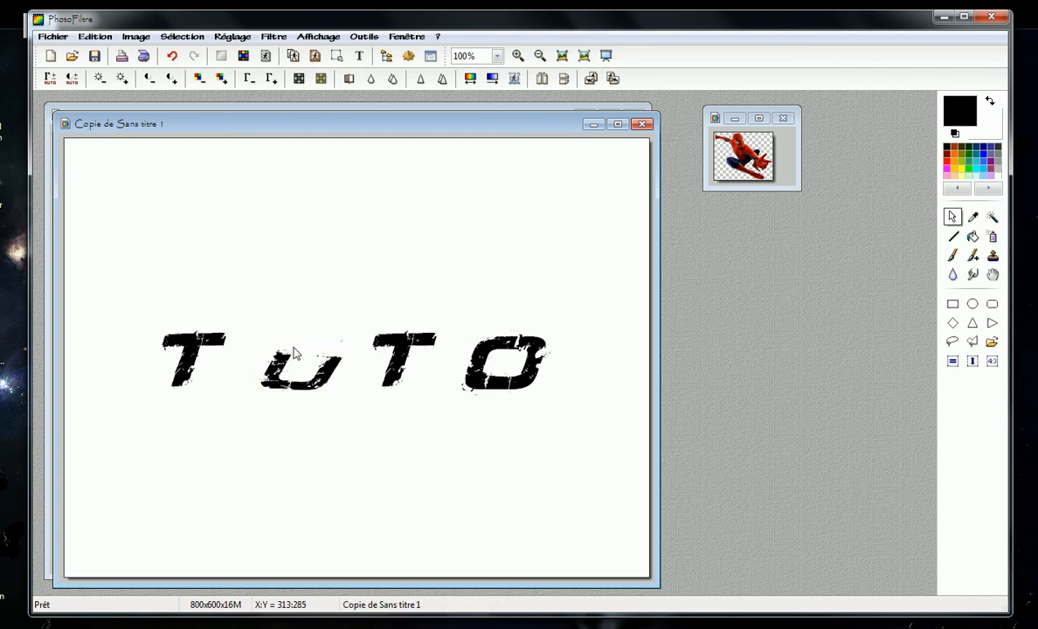
Step: Repeat the Ondulation filter on a thin band, about 11 to 12 pixels high, across each of the squashed U's two stems
{"action": "scroll", "coordinate": [313, 357], "scroll_direction": "up", "scroll_amount": 1}
{"action": "left_click_drag", "start_coordinate": [400, 404], "coordinate": [452, 421]}
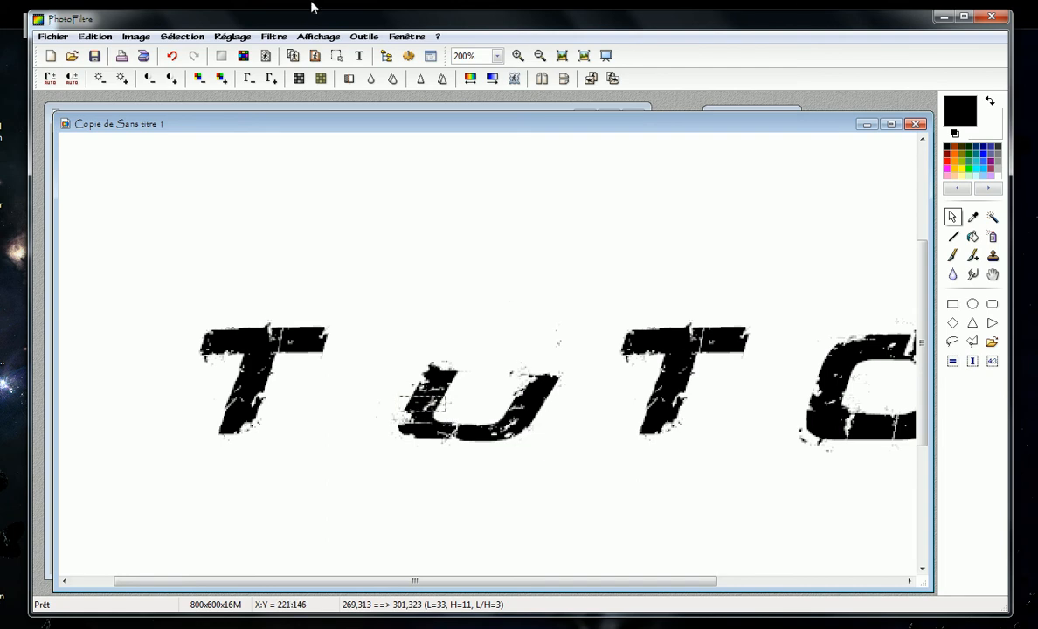
{"action": "left_click", "coordinate": [271, 37]}
{"action": "left_click", "coordinate": [281, 53]}
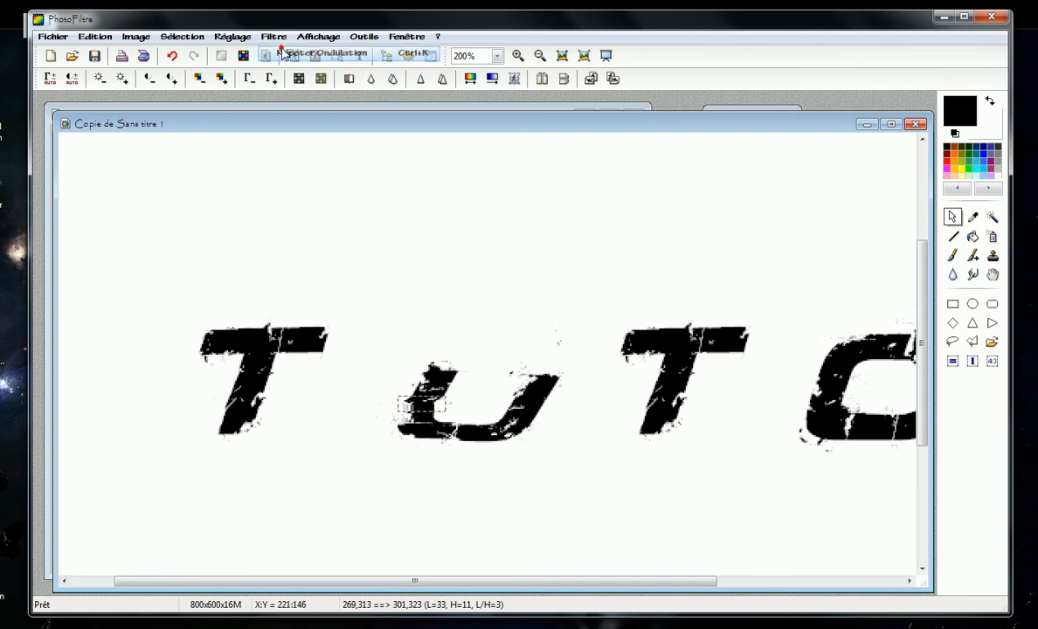
{"action": "left_click_drag", "start_coordinate": [506, 404], "coordinate": [547, 423]}
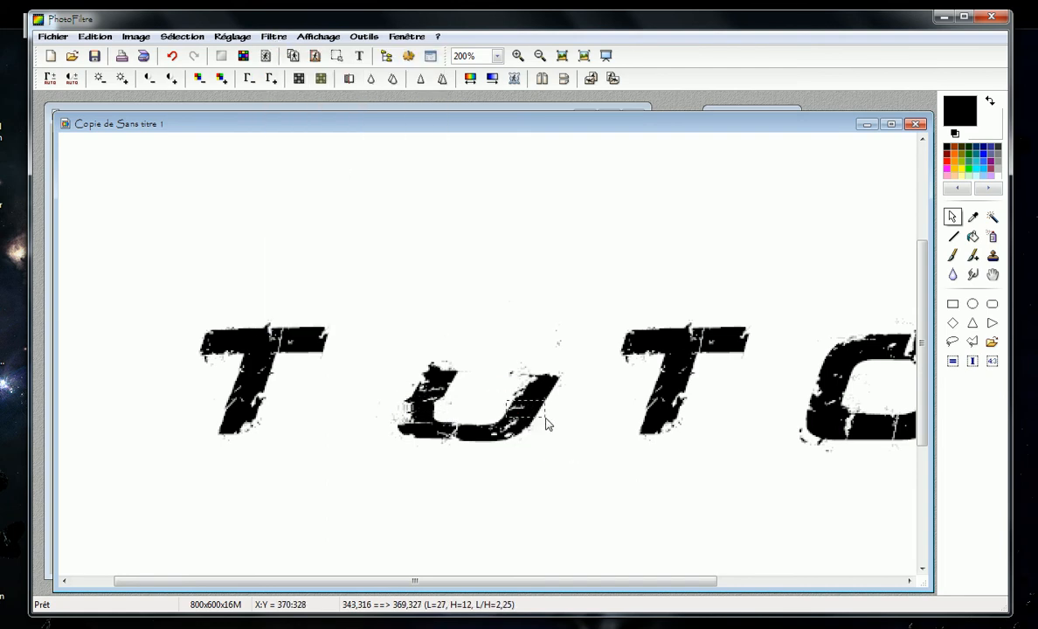
{"action": "left_click", "coordinate": [273, 37]}
{"action": "left_click", "coordinate": [288, 50]}
{"action": "scroll", "coordinate": [413, 236], "scroll_direction": "down", "scroll_amount": 1}
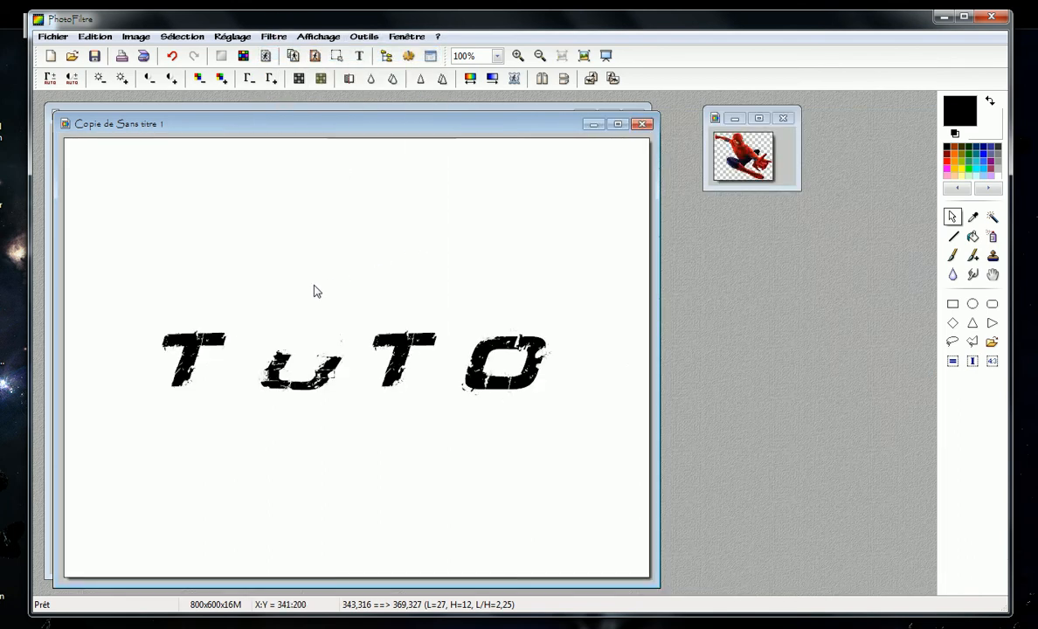
Step: Copy the transparent Spider-Man image and paste it standing on top of the squashed U
{"action": "left_click", "coordinate": [739, 147]}
{"action": "right_click", "coordinate": [732, 141]}
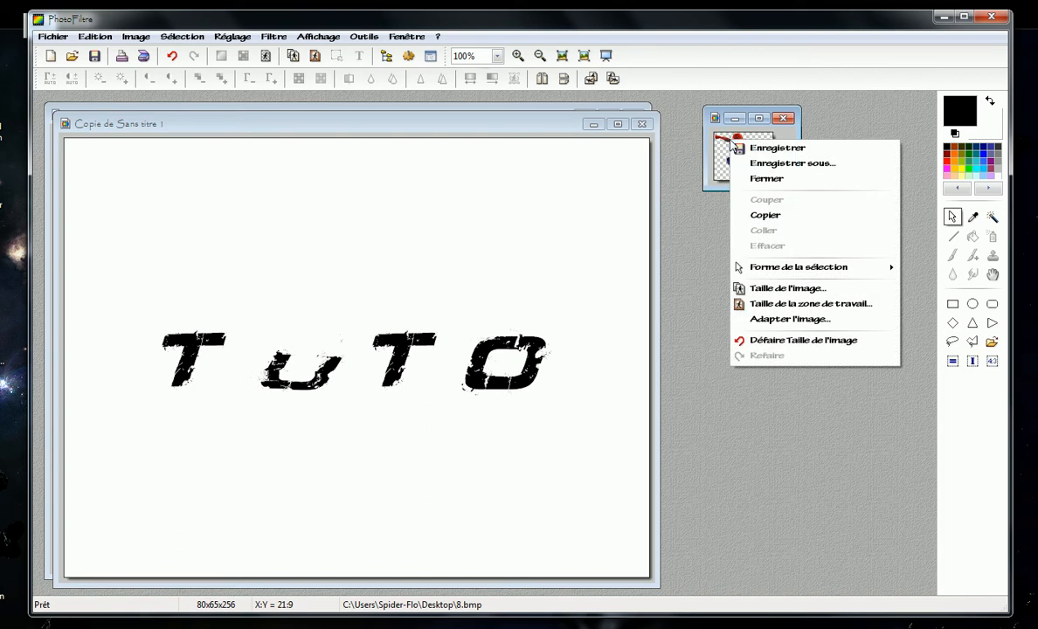
{"action": "left_click", "coordinate": [766, 216]}
{"action": "right_click", "coordinate": [345, 281]}
{"action": "left_click", "coordinate": [385, 380]}
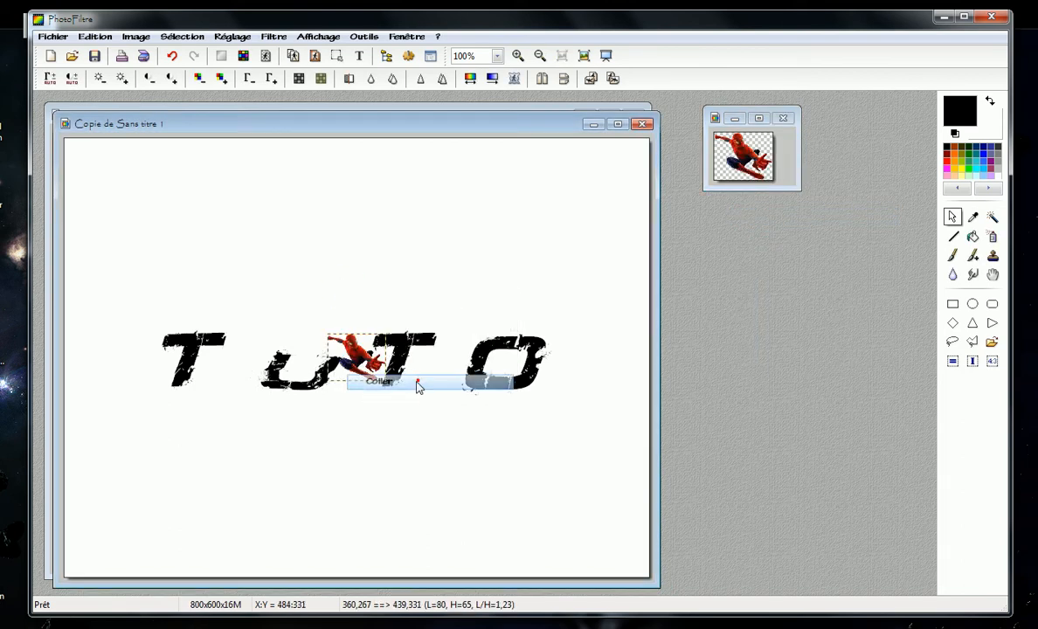
{"action": "left_click_drag", "start_coordinate": [373, 371], "coordinate": [322, 348]}
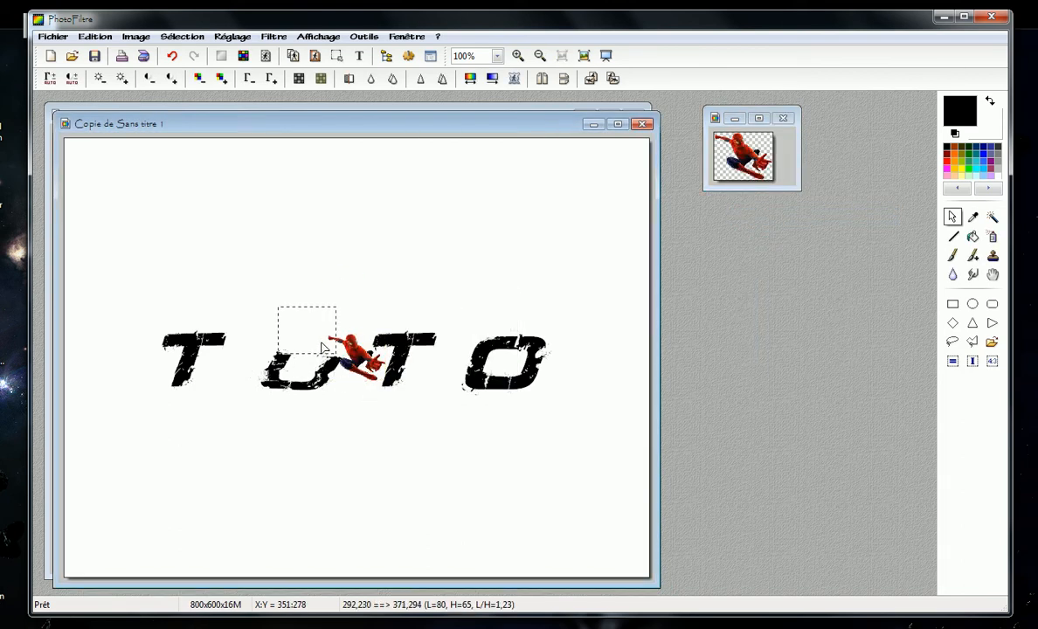
{"action": "left_click", "coordinate": [374, 324]}
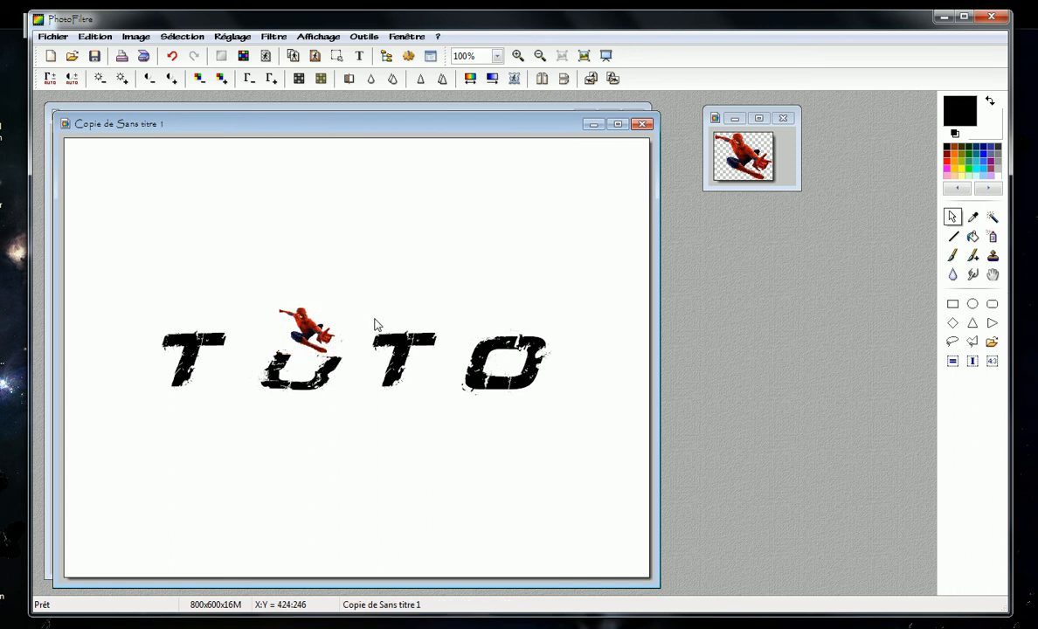
Step: Save the squashed U frame to the desktop as a GIF file named 2 and close it
{"action": "left_click", "coordinate": [53, 37]}
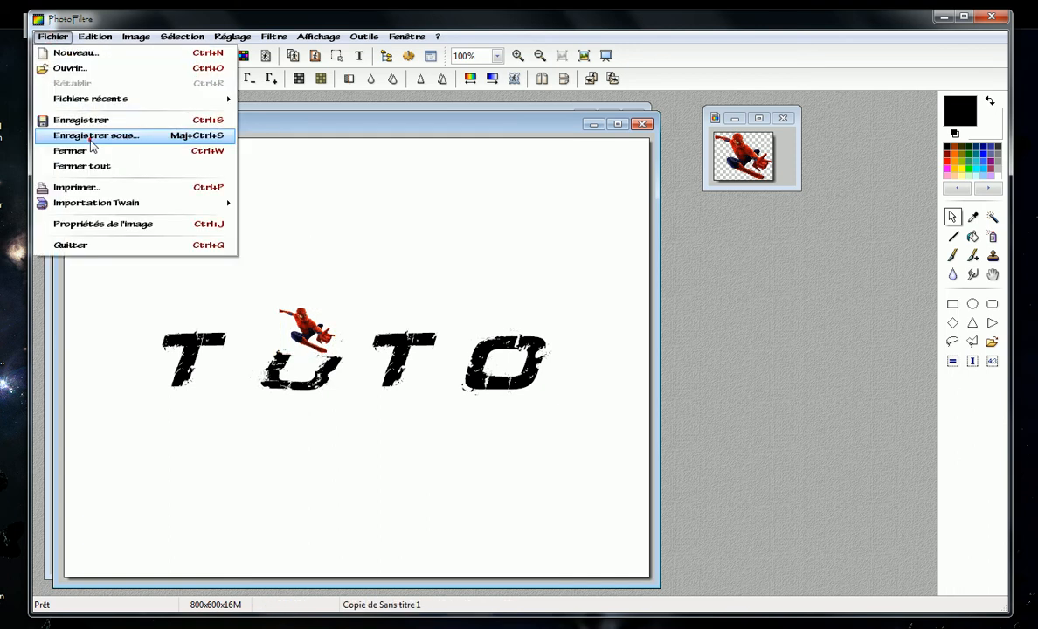
{"action": "left_click", "coordinate": [87, 137]}
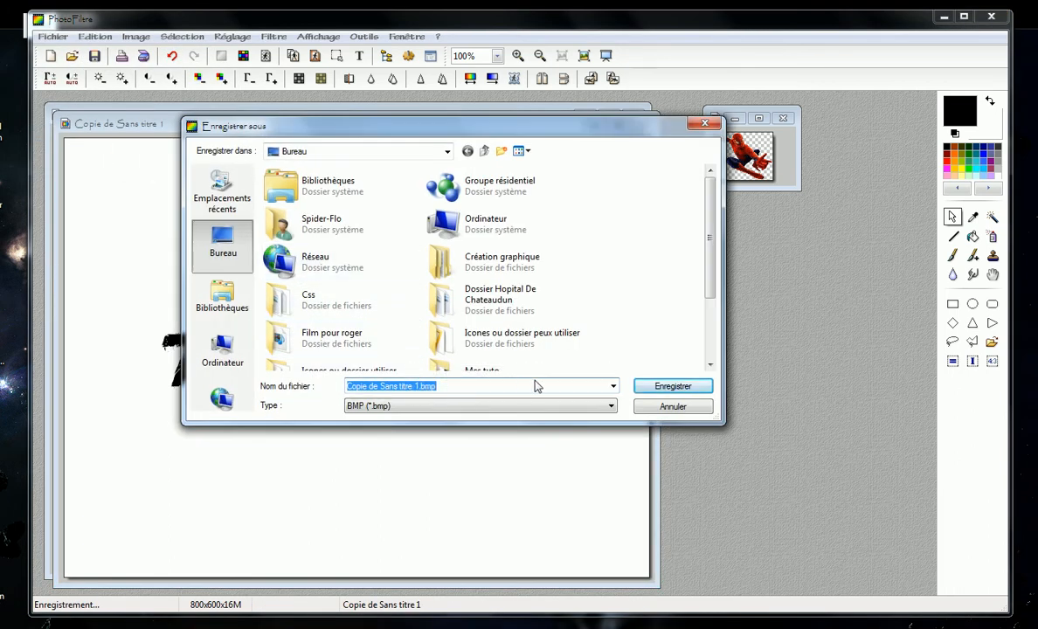
{"action": "type", "text": "2"}
{"action": "left_click", "coordinate": [511, 399]}
{"action": "left_click", "coordinate": [481, 426]}
{"action": "left_click", "coordinate": [649, 389]}
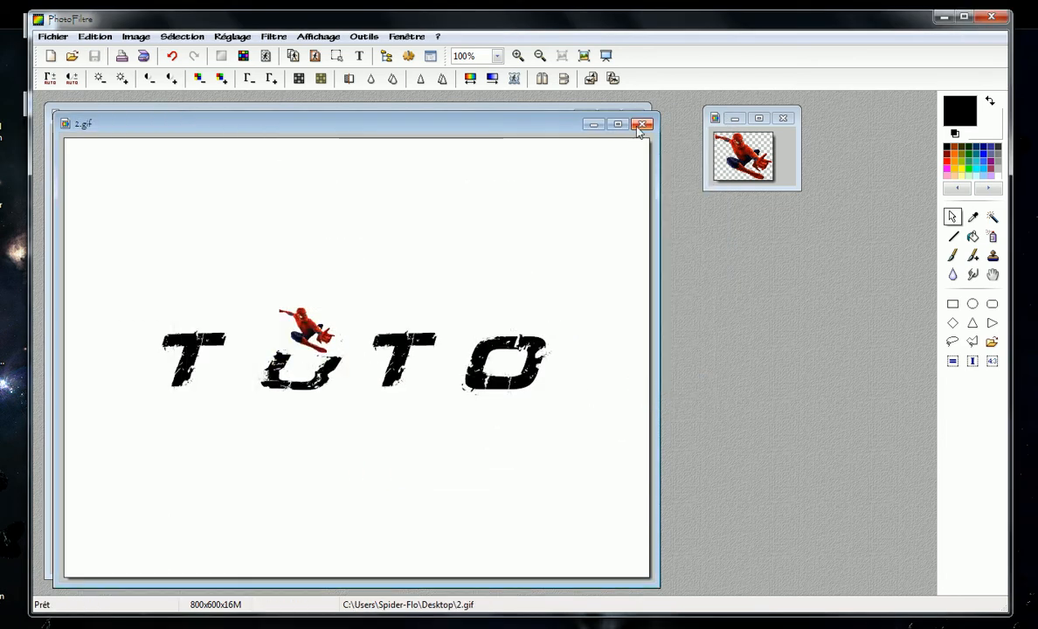
{"action": "left_click", "coordinate": [641, 124]}
Step: Duplicate the original TUTO image again to get a copy for the second T frame
{"action": "left_click", "coordinate": [224, 112]}
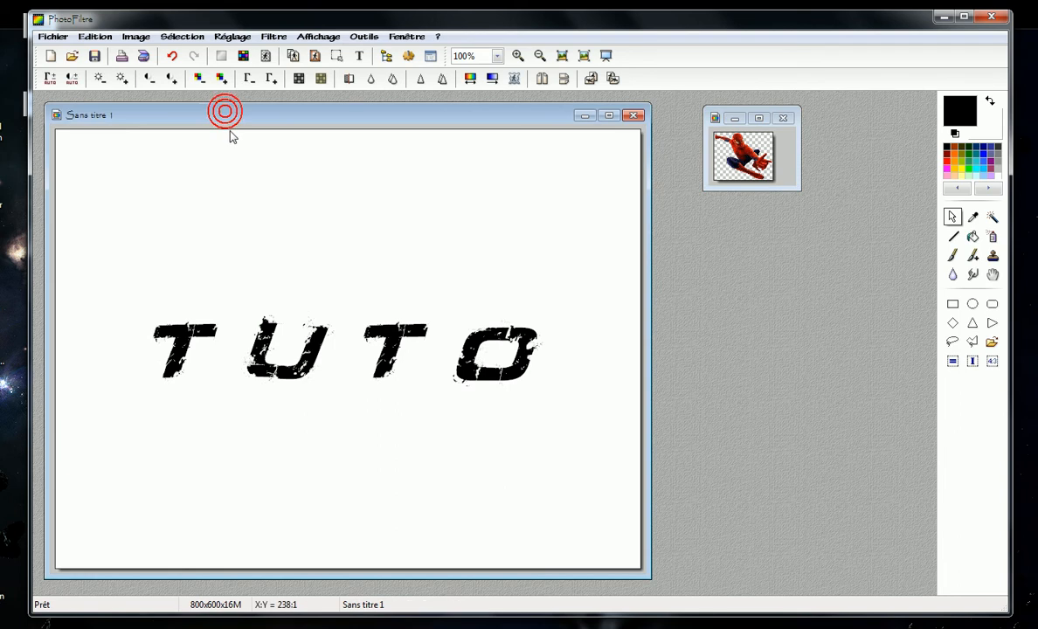
{"action": "left_click", "coordinate": [133, 36]}
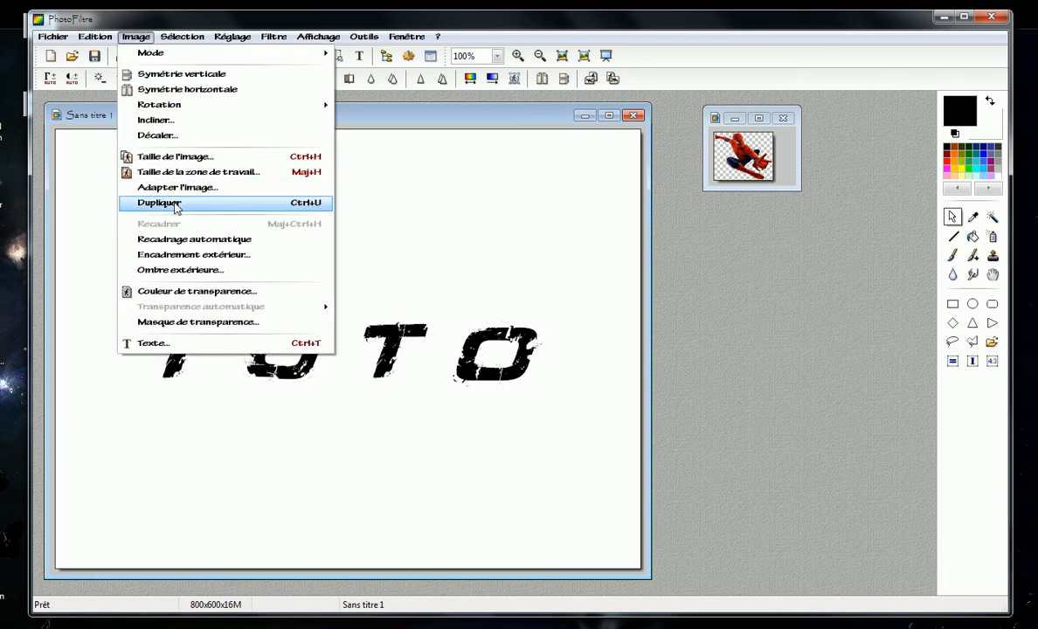
{"action": "left_click", "coordinate": [174, 202]}
Step: Cut the second T in the copy, paste it back in its place and squash its selection to about 50 pixels high
{"action": "left_click_drag", "start_coordinate": [365, 325], "coordinate": [442, 394]}
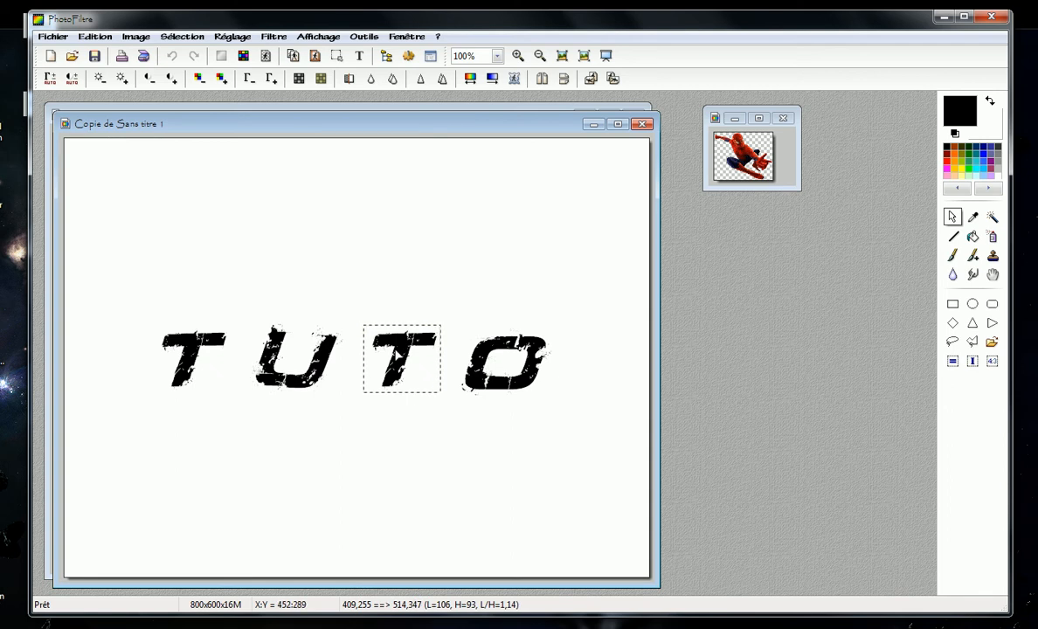
{"action": "right_click", "coordinate": [394, 343]}
{"action": "left_click", "coordinate": [436, 399]}
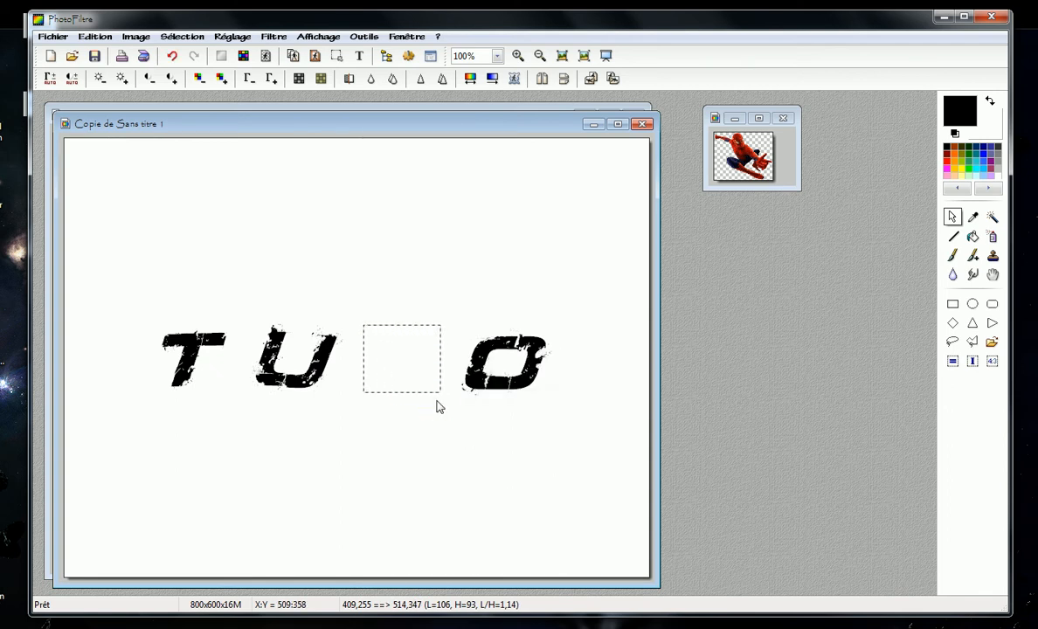
{"action": "key", "text": "ctrl+v"}
{"action": "left_click_drag", "start_coordinate": [364, 358], "coordinate": [410, 354]}
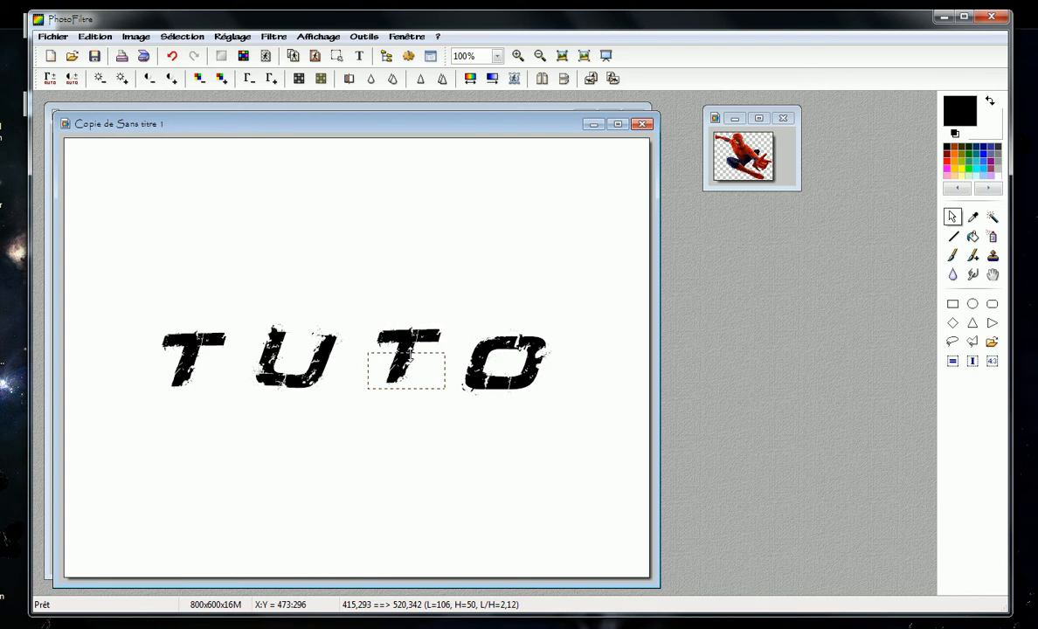
{"action": "left_click", "coordinate": [420, 330]}
Step: Repeat the Ondulation filter on a band of about 41 by 11 pixels across the squashed second T's stem
{"action": "scroll", "coordinate": [410, 376], "scroll_direction": "down", "scroll_amount": 1}
{"action": "scroll", "coordinate": [387, 347], "scroll_direction": "up", "scroll_amount": 2}
{"action": "left_click_drag", "start_coordinate": [492, 407], "coordinate": [550, 427]}
{"action": "left_click", "coordinate": [273, 37]}
{"action": "left_click", "coordinate": [288, 50]}
{"action": "scroll", "coordinate": [518, 353], "scroll_direction": "down", "scroll_amount": 2}
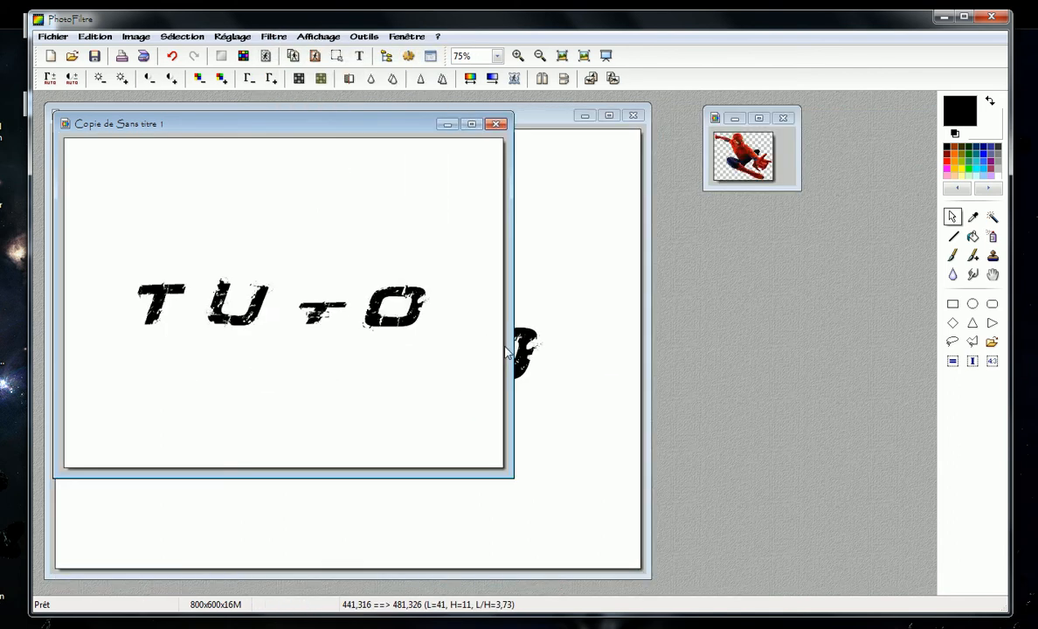
{"action": "scroll", "coordinate": [413, 317], "scroll_direction": "up", "scroll_amount": 1}
Step: Copy the transparent Spider-Man image and paste it standing on top of the squashed second T
{"action": "left_click", "coordinate": [741, 160]}
{"action": "right_click", "coordinate": [741, 160]}
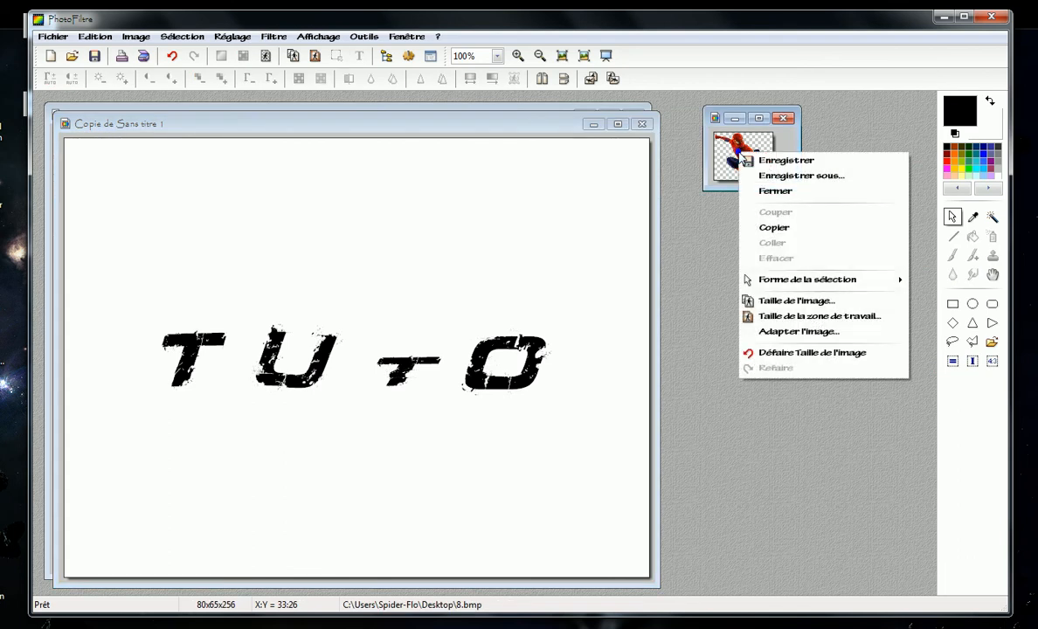
{"action": "left_click", "coordinate": [764, 227]}
{"action": "right_click", "coordinate": [418, 267]}
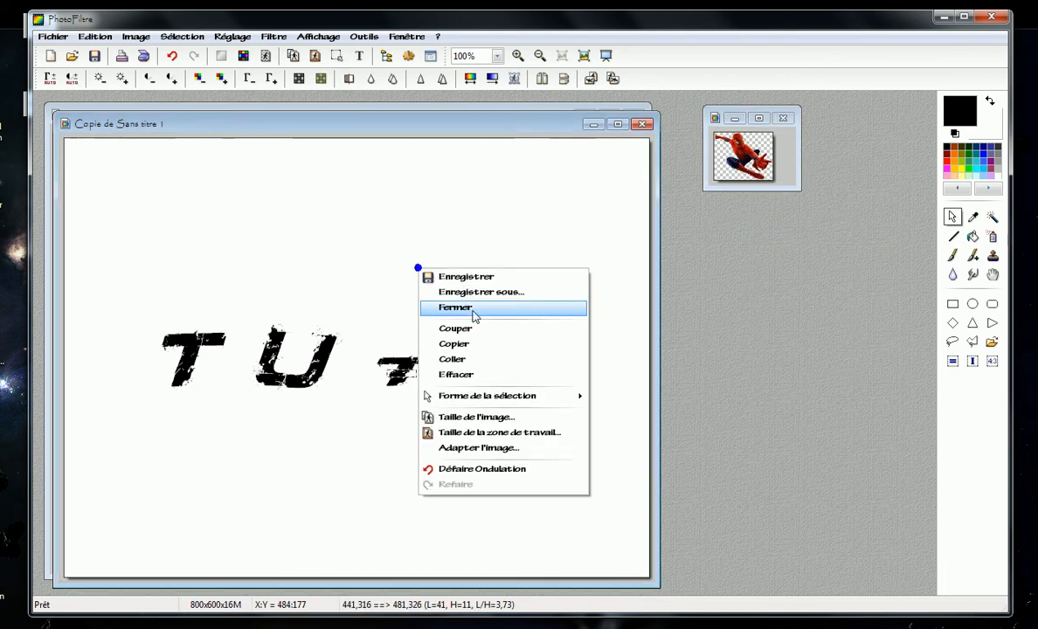
{"action": "left_click", "coordinate": [479, 360]}
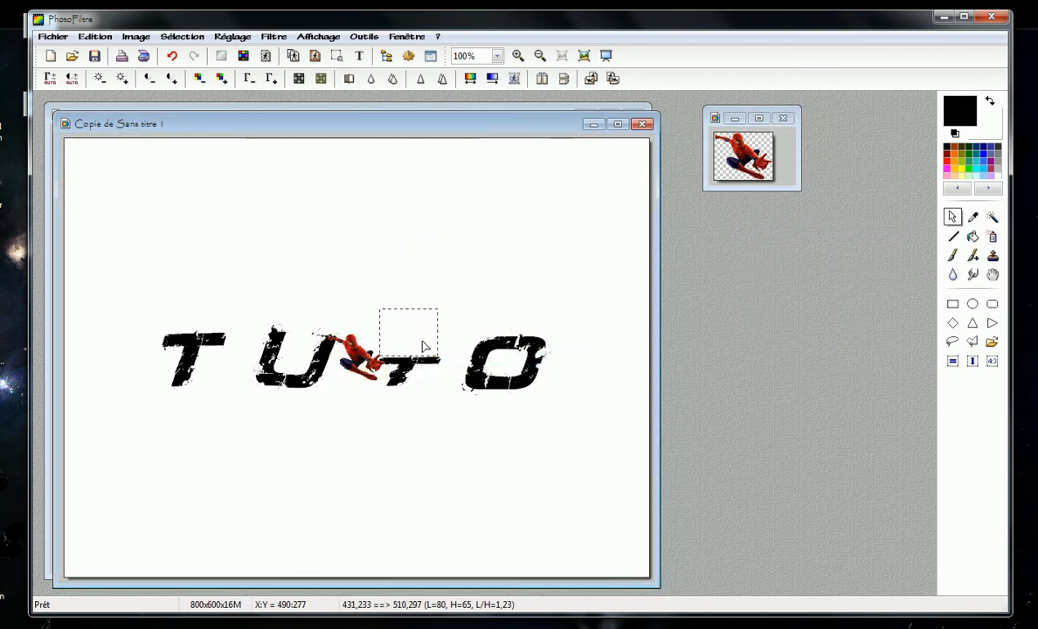
{"action": "left_click_drag", "start_coordinate": [422, 341], "coordinate": [422, 341]}
{"action": "left_click", "coordinate": [178, 135]}
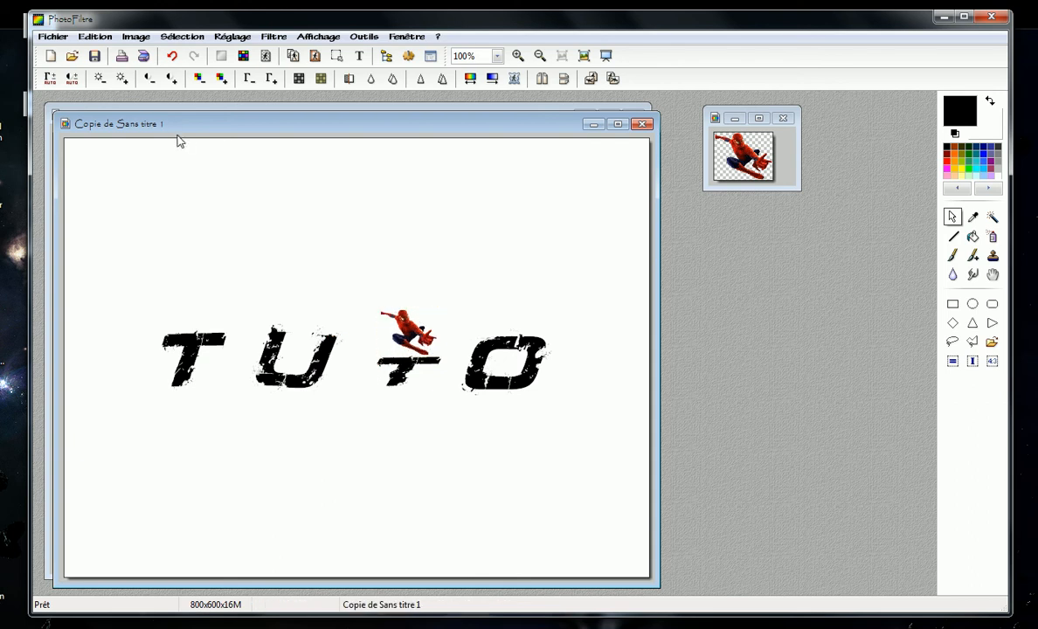
Step: Save the frame with the squashed second T to the desktop as a GIF named 3, and close it
{"action": "left_click", "coordinate": [48, 36]}
{"action": "left_click", "coordinate": [91, 134]}
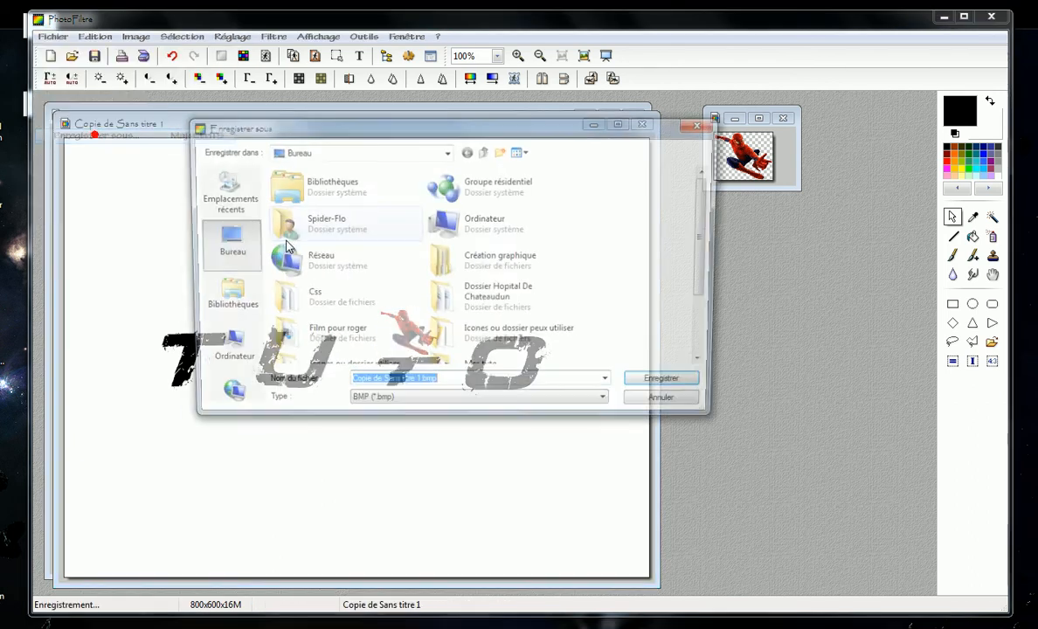
{"action": "left_click", "coordinate": [427, 407]}
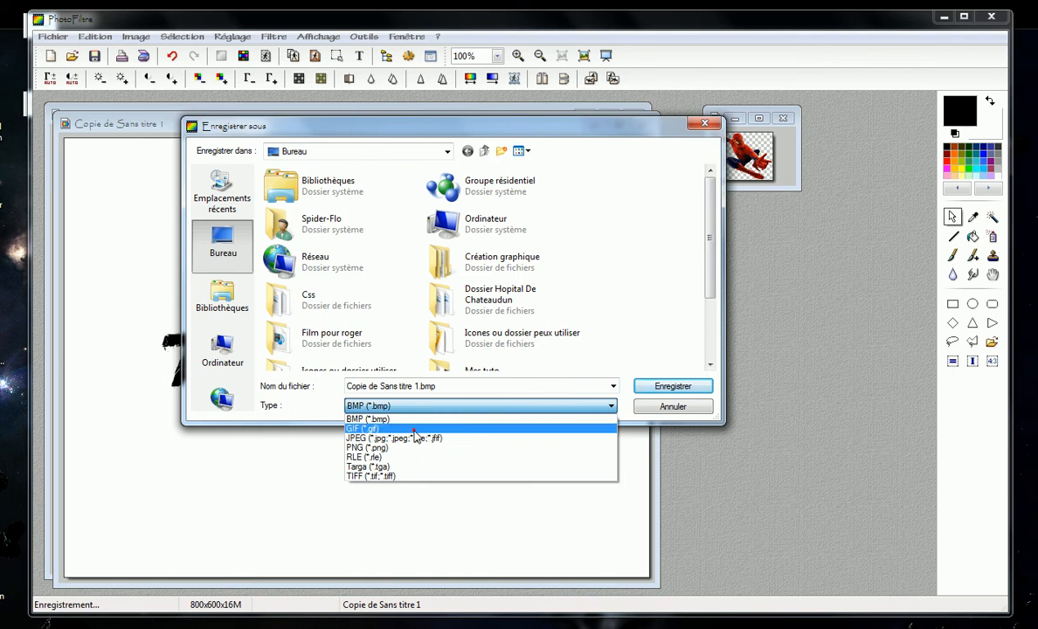
{"action": "left_click", "coordinate": [411, 421]}
{"action": "type", "text": "3"}
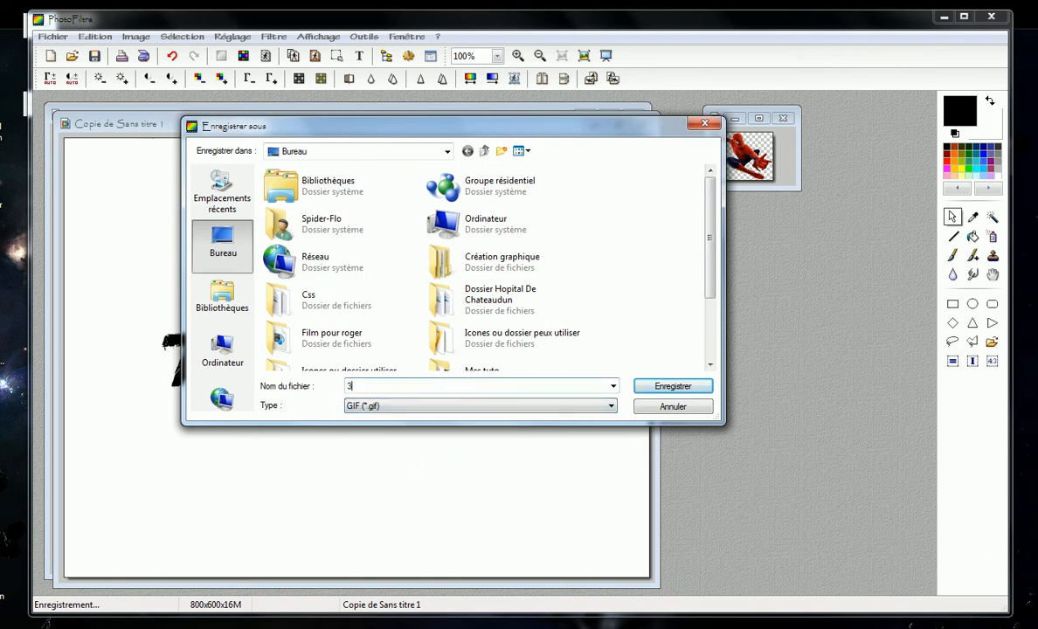
{"action": "left_click", "coordinate": [649, 387]}
{"action": "left_click", "coordinate": [643, 124]}
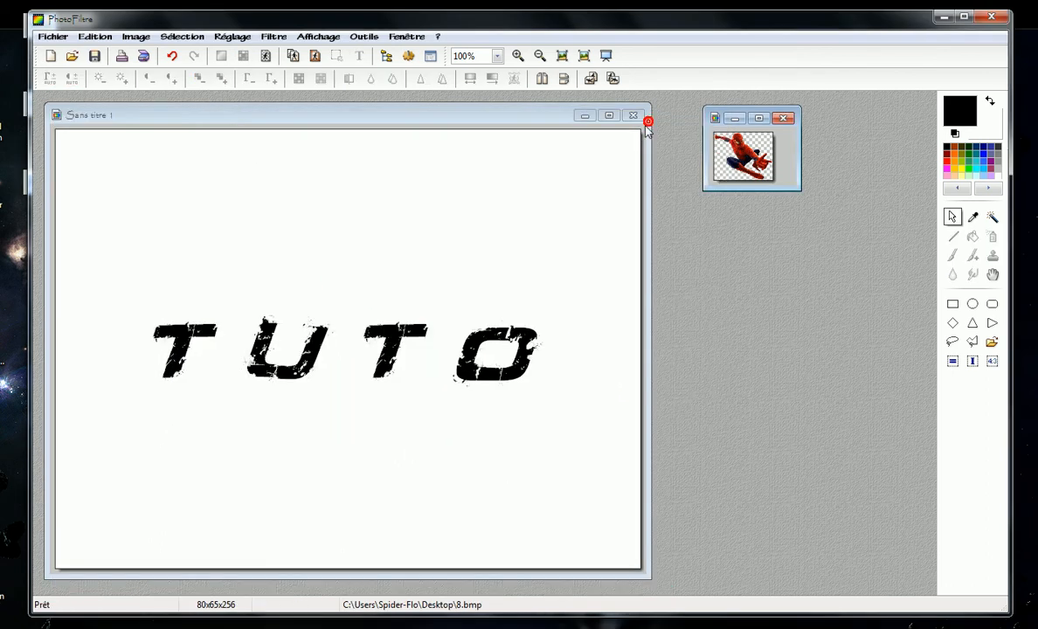
Step: Duplicate the original TUTO image to get a fresh copy for the O frame
{"action": "left_click", "coordinate": [201, 120]}
{"action": "left_click", "coordinate": [135, 37]}
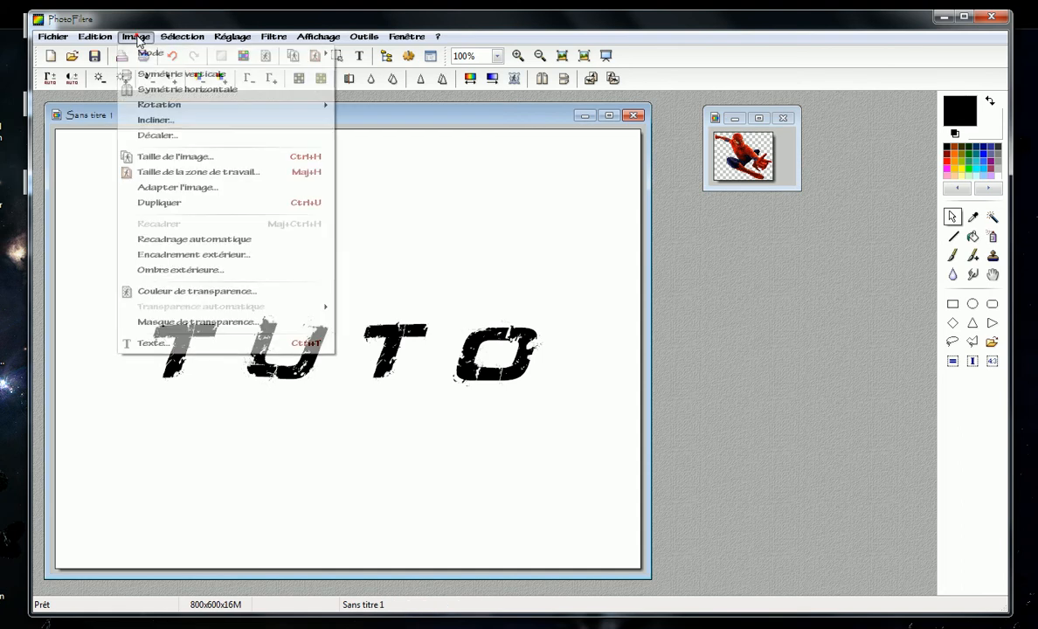
{"action": "left_click", "coordinate": [159, 203]}
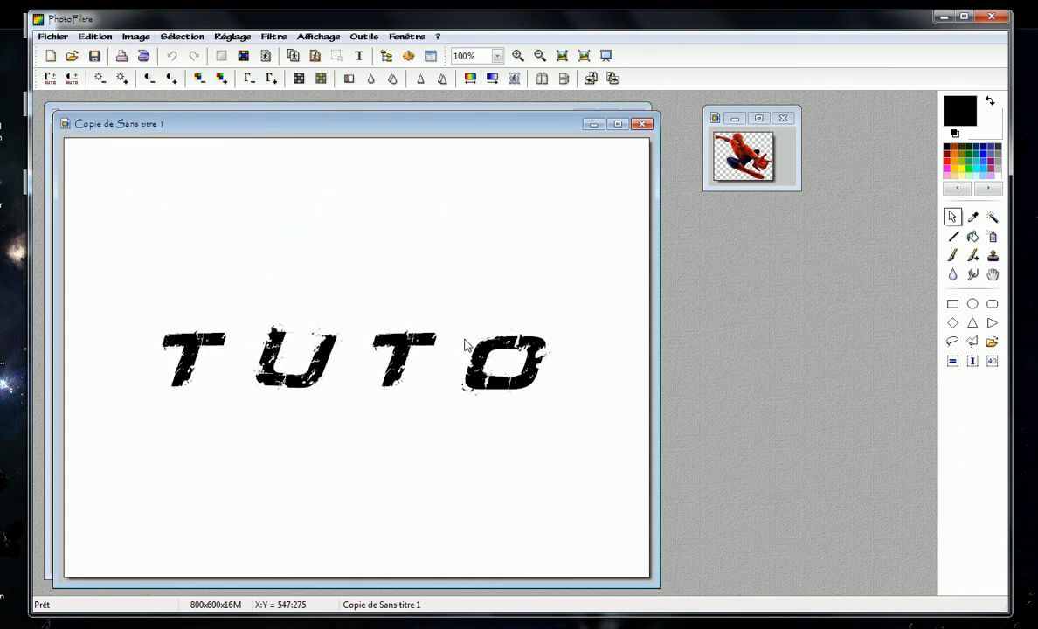
Step: Cut the O using a selection of about 129 by 102 pixels, paste it back beside the second T and squash it vertically
{"action": "left_click_drag", "start_coordinate": [459, 328], "coordinate": [553, 402]}
{"action": "right_click", "coordinate": [495, 347]}
{"action": "left_click", "coordinate": [548, 387]}
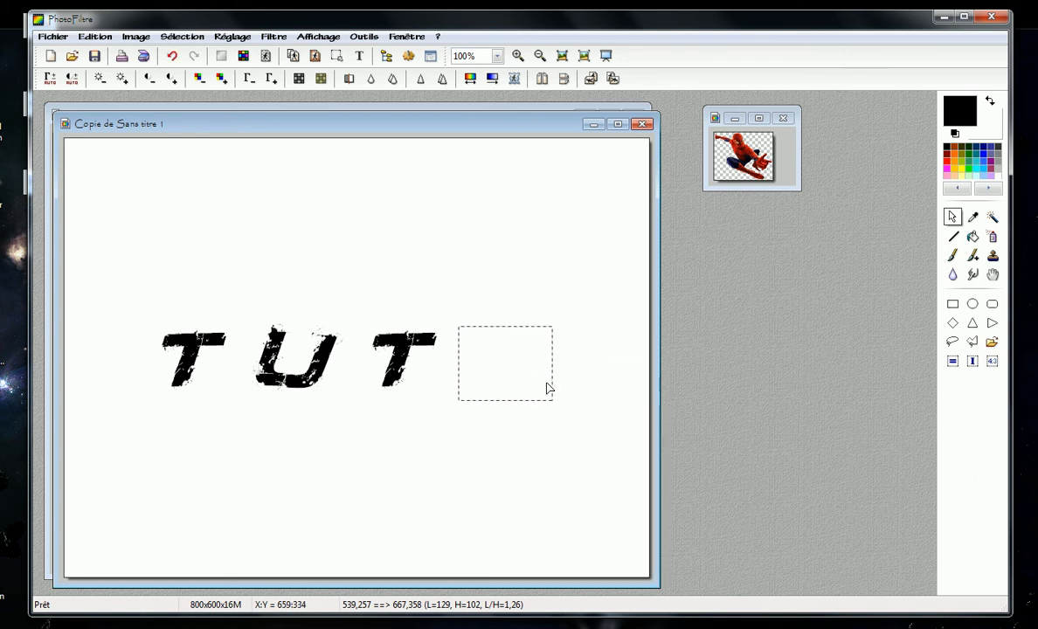
{"action": "key", "text": "ctrl+v"}
{"action": "left_click_drag", "start_coordinate": [388, 358], "coordinate": [518, 373]}
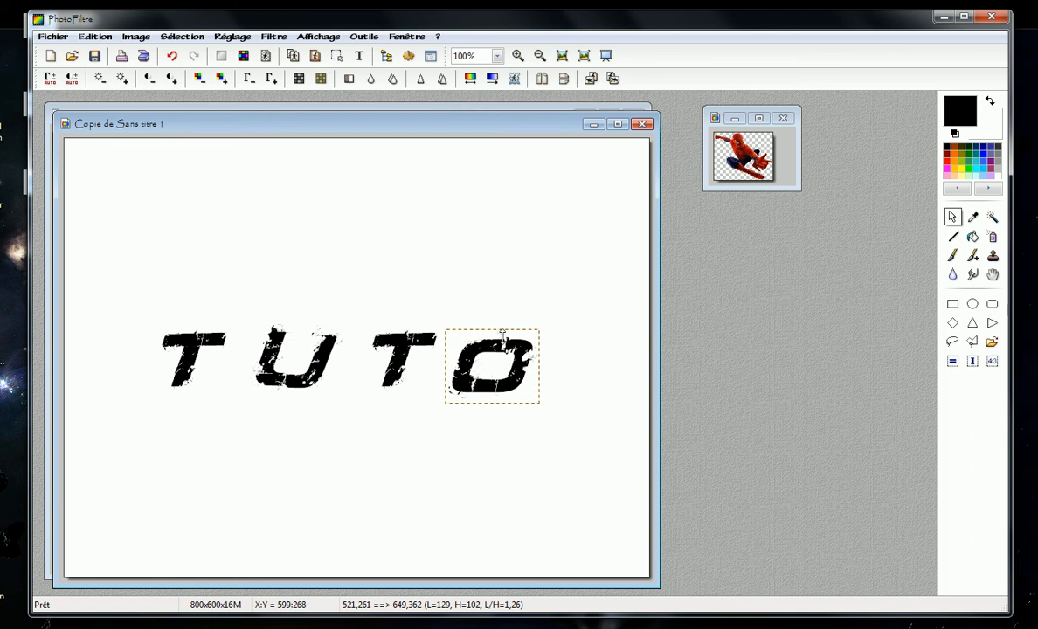
{"action": "left_click_drag", "start_coordinate": [498, 331], "coordinate": [503, 357]}
{"action": "left_click", "coordinate": [454, 350]}
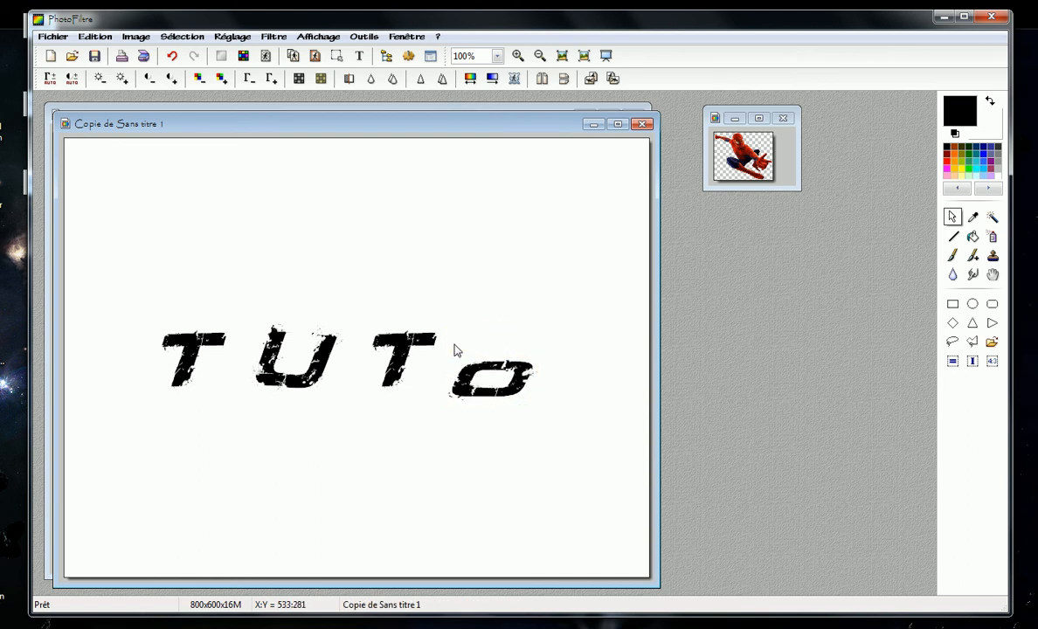
Step: Repeat the Ondulation filter on bands of about 38 by 8 and 38 by 9 pixels across the squashed O's left and right sides
{"action": "scroll", "coordinate": [587, 402], "scroll_direction": "up", "scroll_amount": 1}
{"action": "left_click_drag", "start_coordinate": [513, 362], "coordinate": [572, 384]}
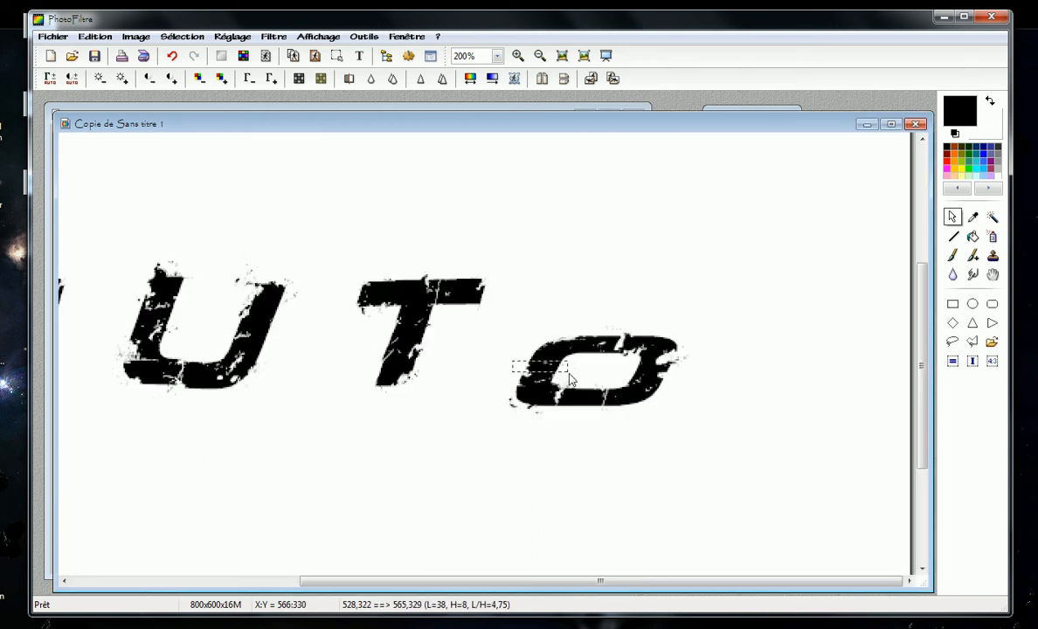
{"action": "left_click", "coordinate": [274, 36]}
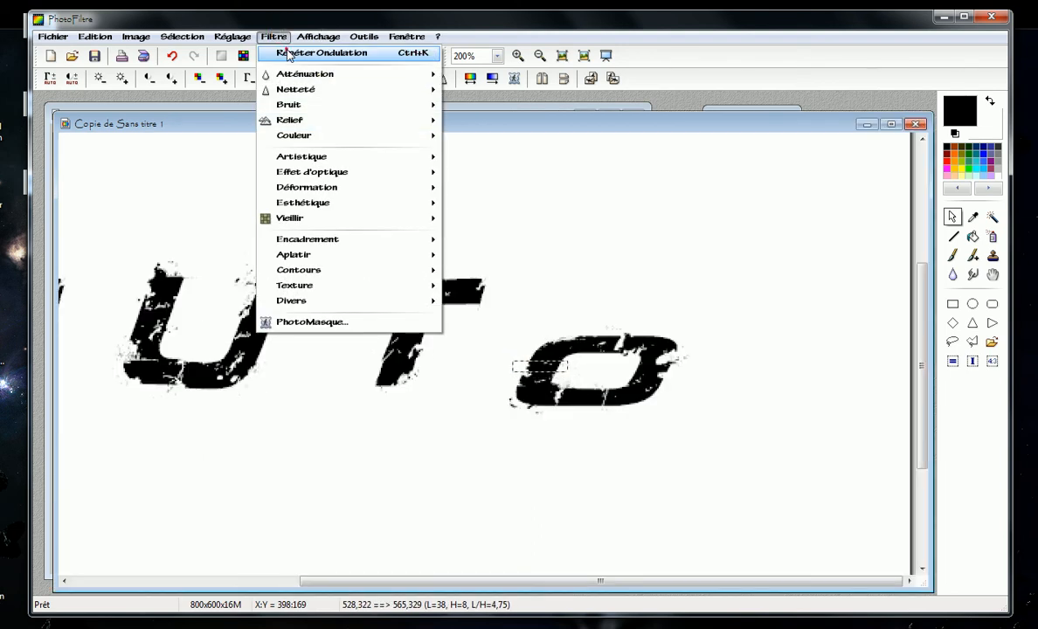
{"action": "left_click", "coordinate": [284, 53]}
{"action": "left_click_drag", "start_coordinate": [671, 380], "coordinate": [686, 382]}
{"action": "left_click", "coordinate": [273, 36]}
{"action": "left_click", "coordinate": [299, 56]}
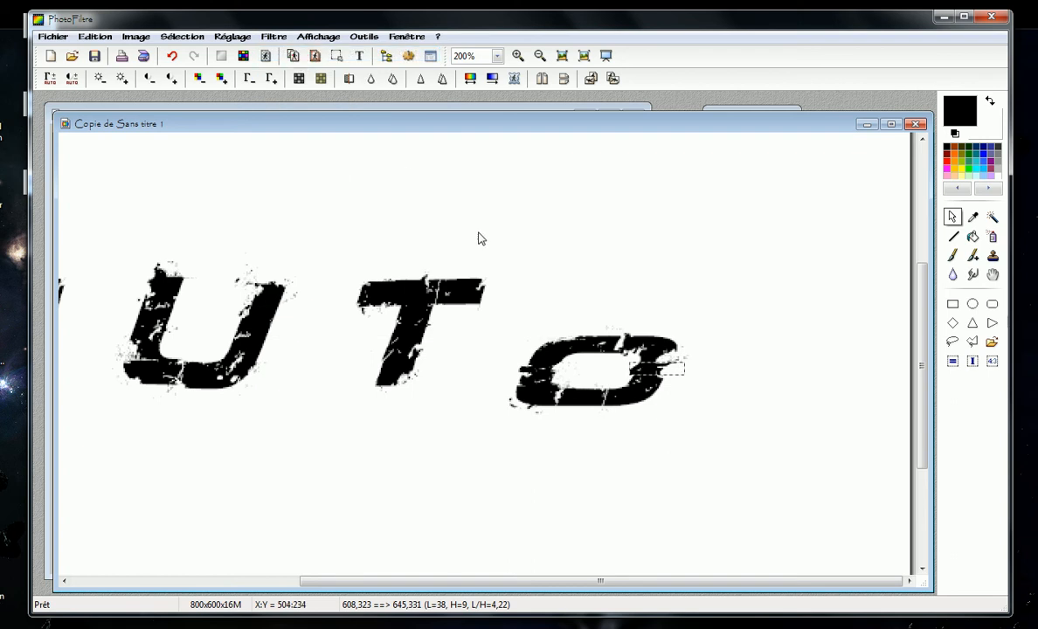
Step: Copy the transparent Spider-Man image and paste it standing on top of the squashed O
{"action": "scroll", "coordinate": [479, 237], "scroll_direction": "down", "scroll_amount": 1}
{"action": "right_click", "coordinate": [739, 152]}
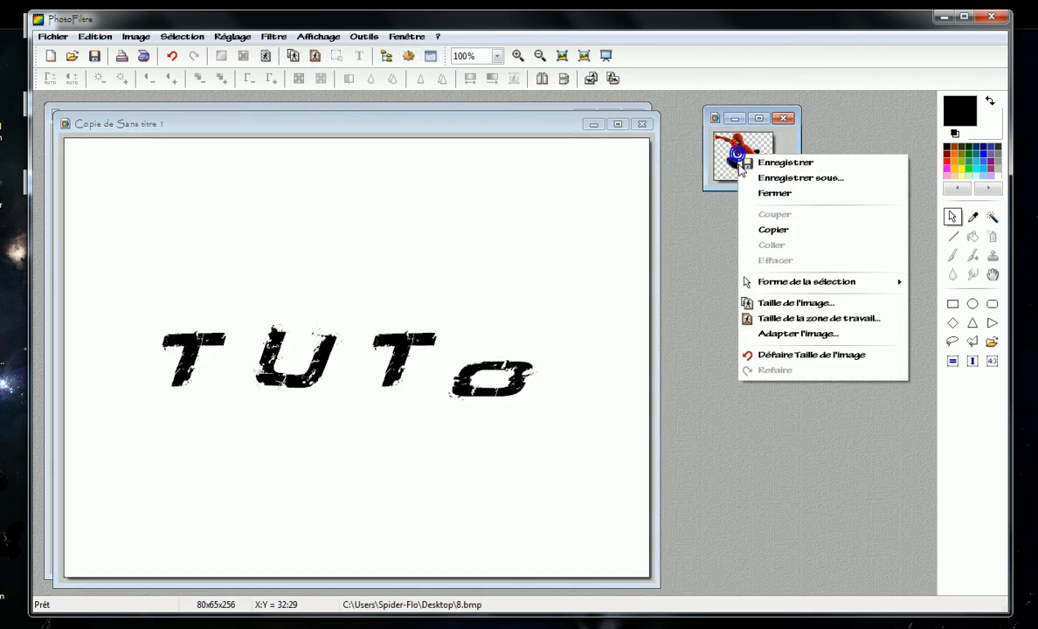
{"action": "left_click", "coordinate": [773, 231]}
{"action": "right_click", "coordinate": [422, 298]}
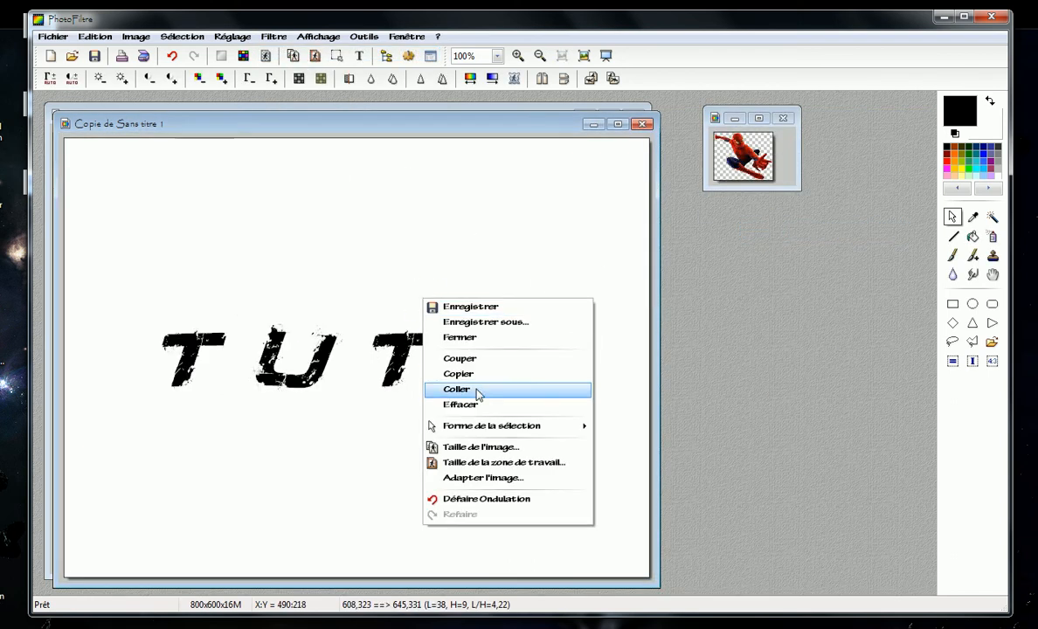
{"action": "left_click", "coordinate": [477, 391]}
{"action": "left_click_drag", "start_coordinate": [365, 367], "coordinate": [499, 348]}
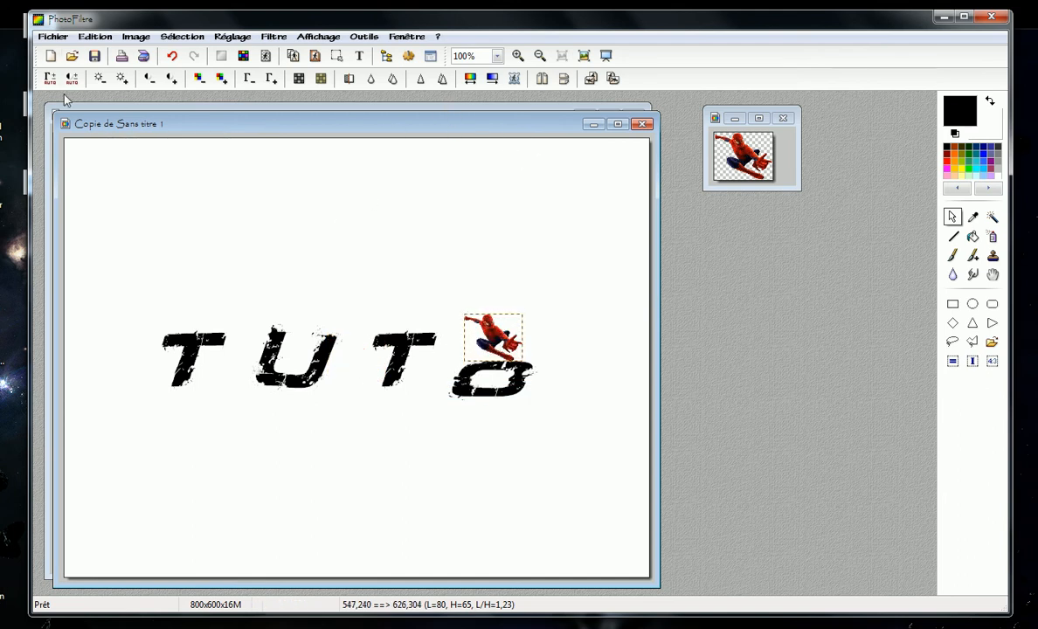
Step: Save the frame with the squashed O to the desktop as a GIF named 4
{"action": "left_click", "coordinate": [52, 37]}
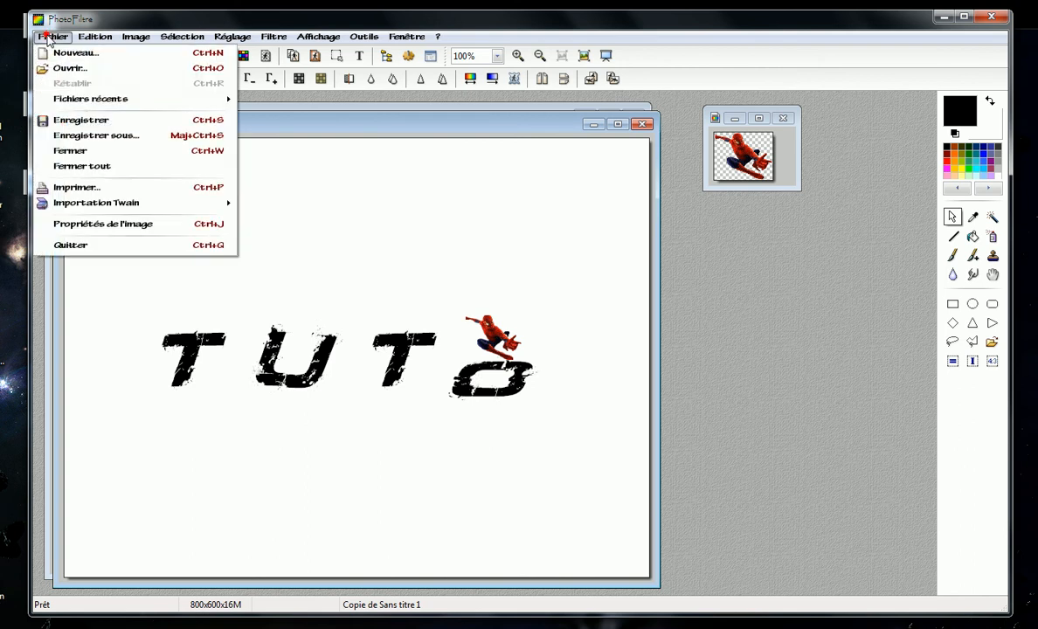
{"action": "left_click", "coordinate": [96, 136]}
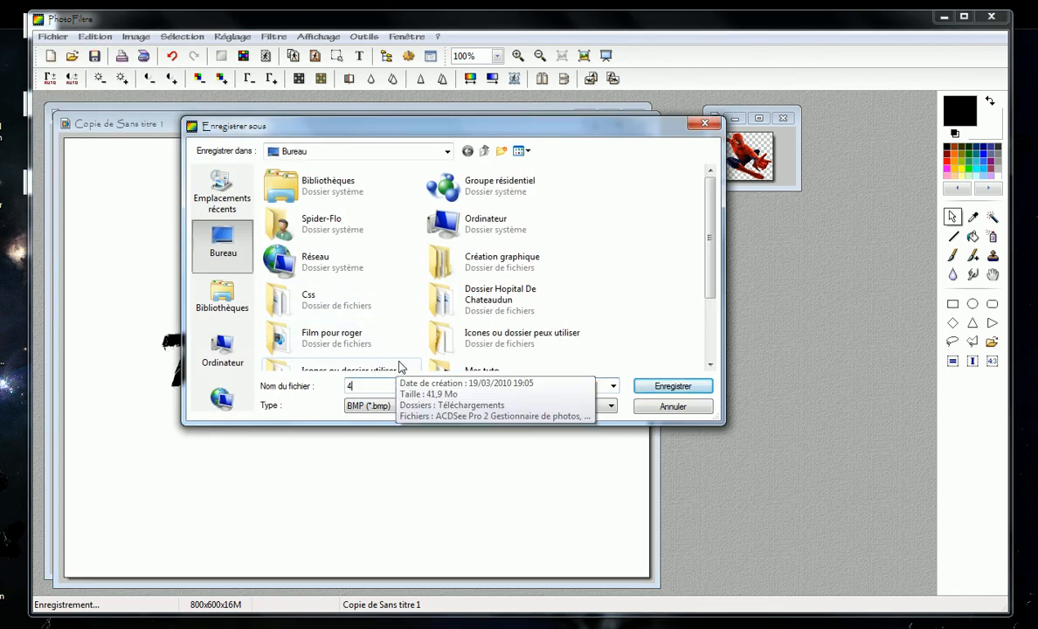
{"action": "type", "text": "4"}
{"action": "left_click", "coordinate": [376, 407]}
{"action": "left_click", "coordinate": [371, 422]}
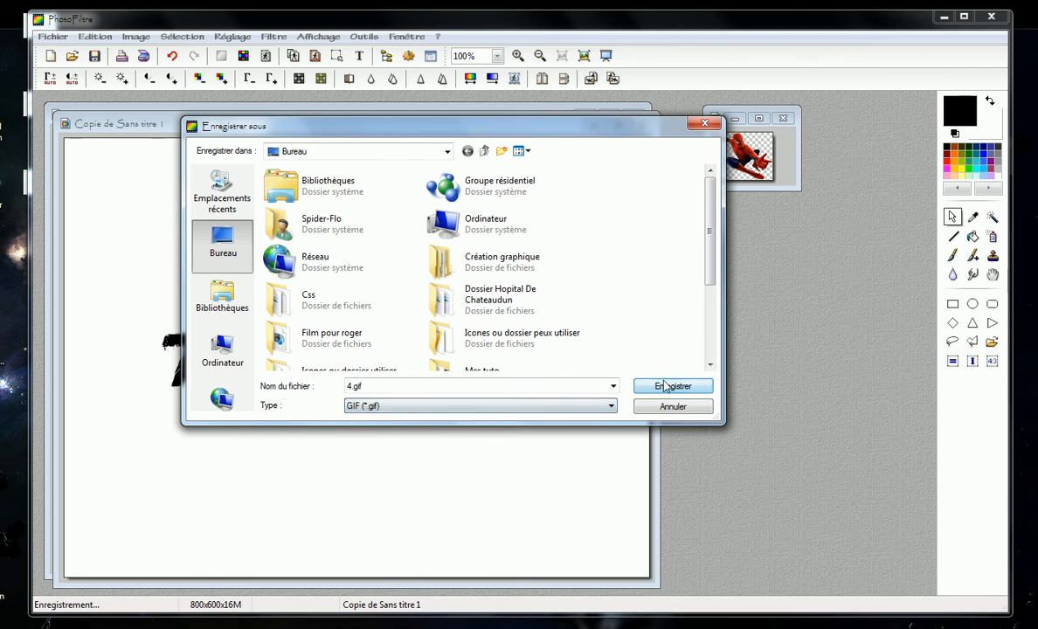
{"action": "left_click", "coordinate": [666, 386]}
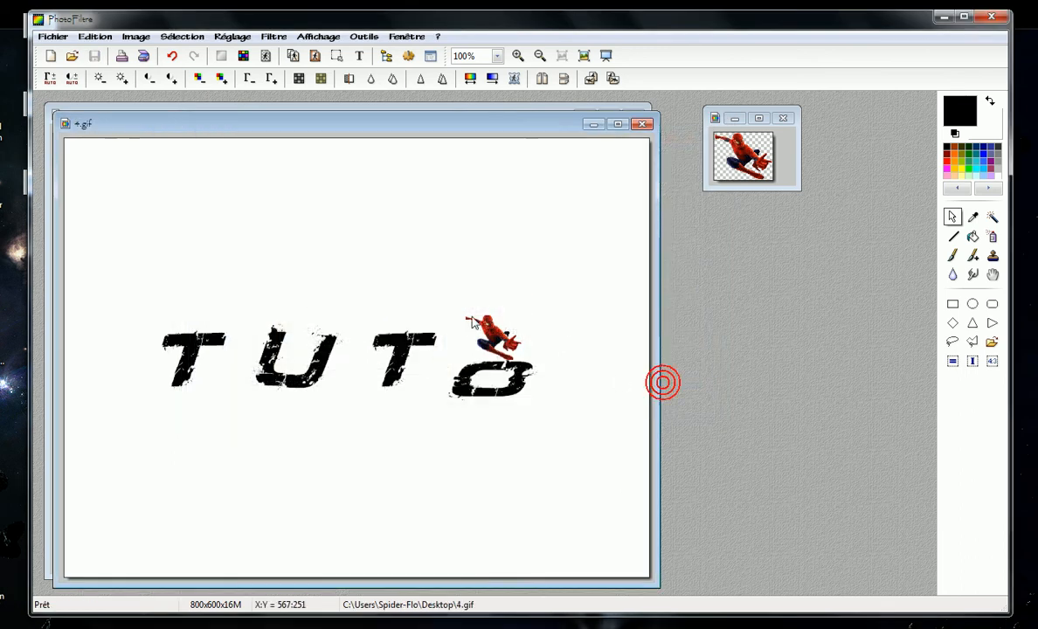
Step: Close PhotoFiltre without saving the changes to the remaining open images
{"action": "left_click", "coordinate": [992, 17]}
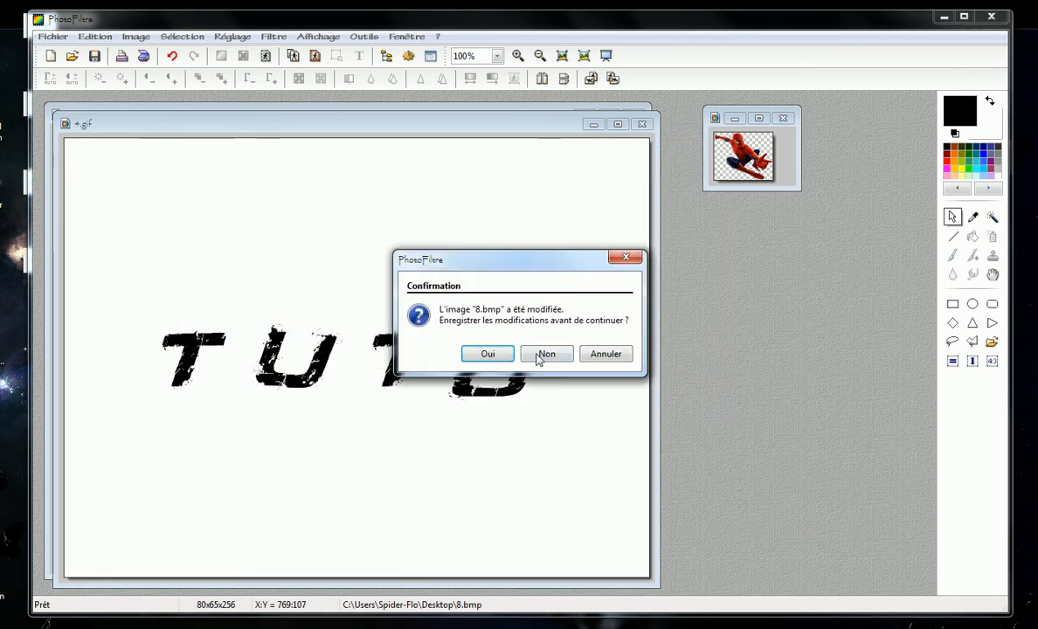
{"action": "left_click", "coordinate": [546, 354]}
{"action": "left_click", "coordinate": [539, 354]}
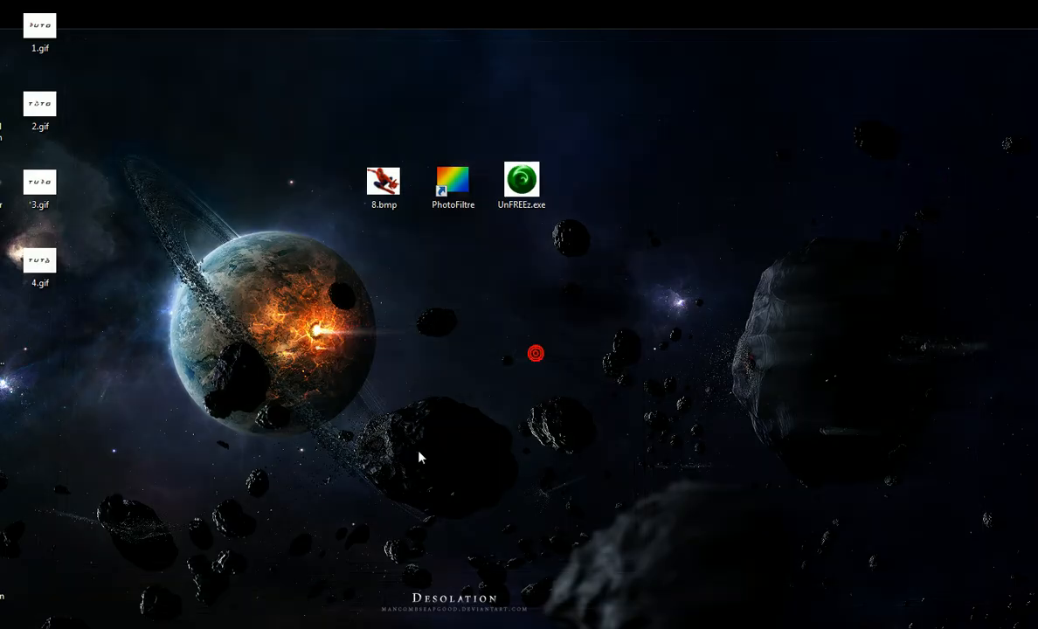
Step: Open UnFREEz from the desktop, set the frame delay to 35 cs and place its window near the GIF files
{"action": "double_click", "coordinate": [516, 182]}
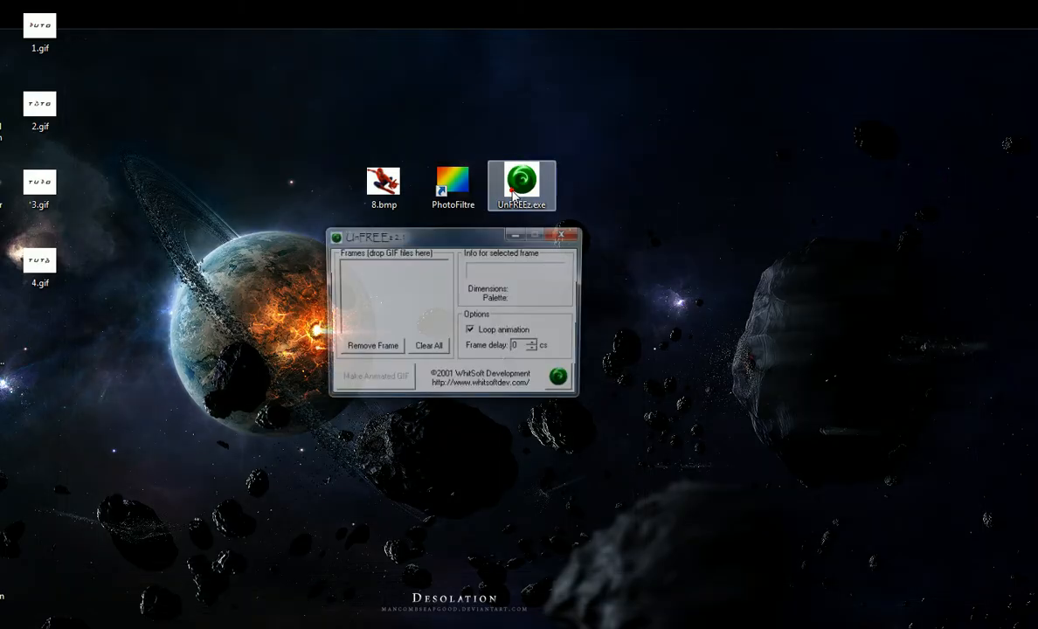
{"action": "left_click_drag", "start_coordinate": [477, 232], "coordinate": [351, 198]}
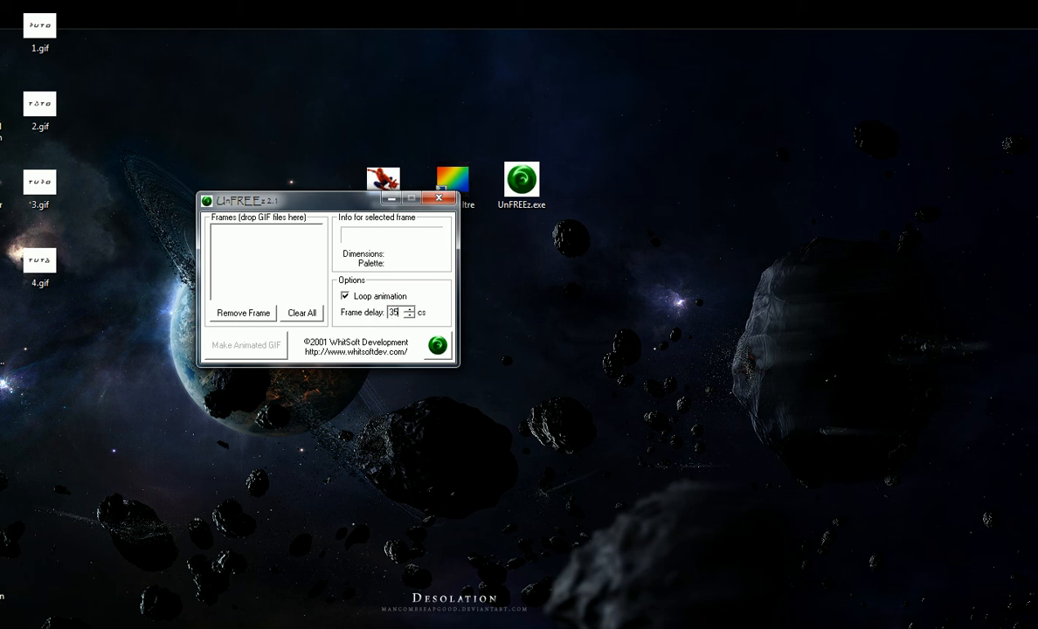
{"action": "left_click_drag", "start_coordinate": [309, 199], "coordinate": [301, 172]}
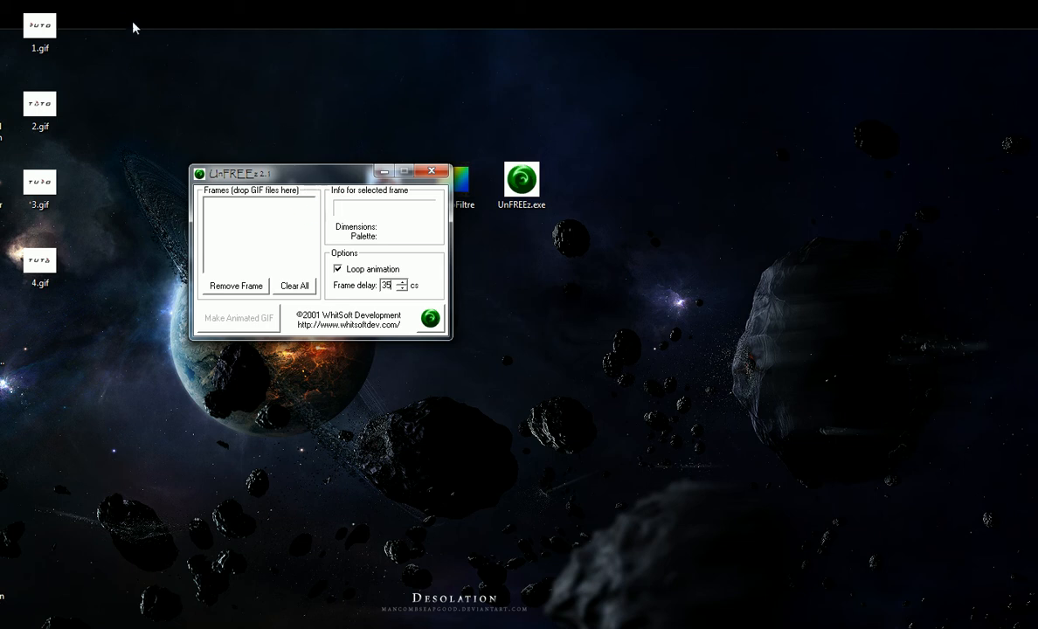
Step: Add the frames 1.gif, 2.gif, 3.gif and 4.gif in order, followed by 3.gif, 2.gif and 1.gif for the return movement
{"action": "left_click_drag", "start_coordinate": [63, 18], "coordinate": [249, 220]}
{"action": "left_click_drag", "start_coordinate": [39, 107], "coordinate": [232, 223]}
{"action": "left_click_drag", "start_coordinate": [40, 182], "coordinate": [208, 229]}
{"action": "left_click_drag", "start_coordinate": [39, 263], "coordinate": [211, 253]}
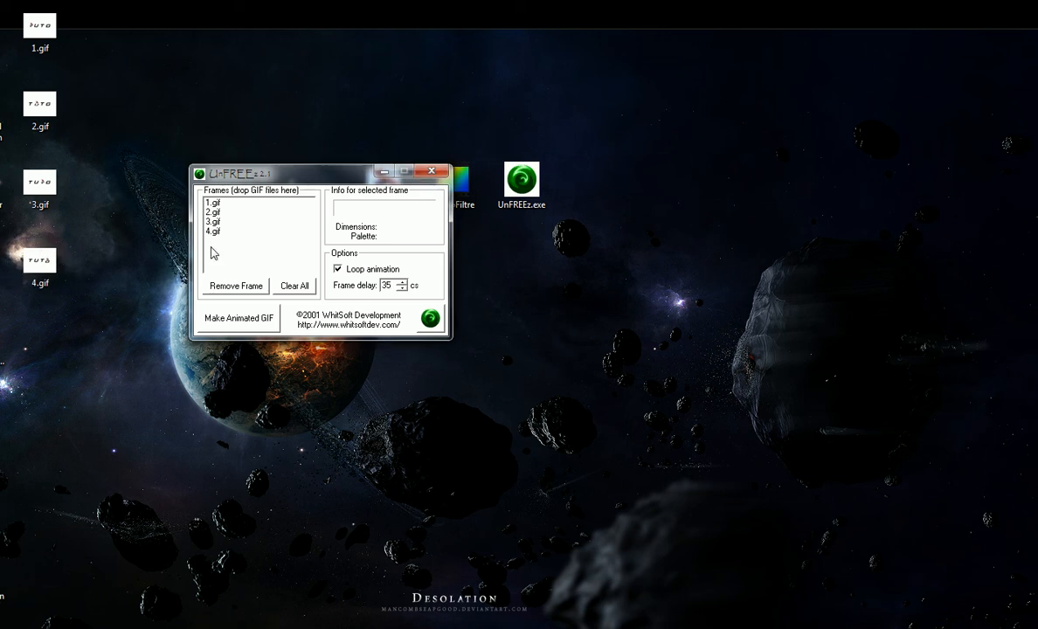
{"action": "left_click_drag", "start_coordinate": [55, 183], "coordinate": [212, 249]}
{"action": "left_click_drag", "start_coordinate": [46, 120], "coordinate": [223, 256]}
{"action": "left_click_drag", "start_coordinate": [39, 26], "coordinate": [231, 228]}
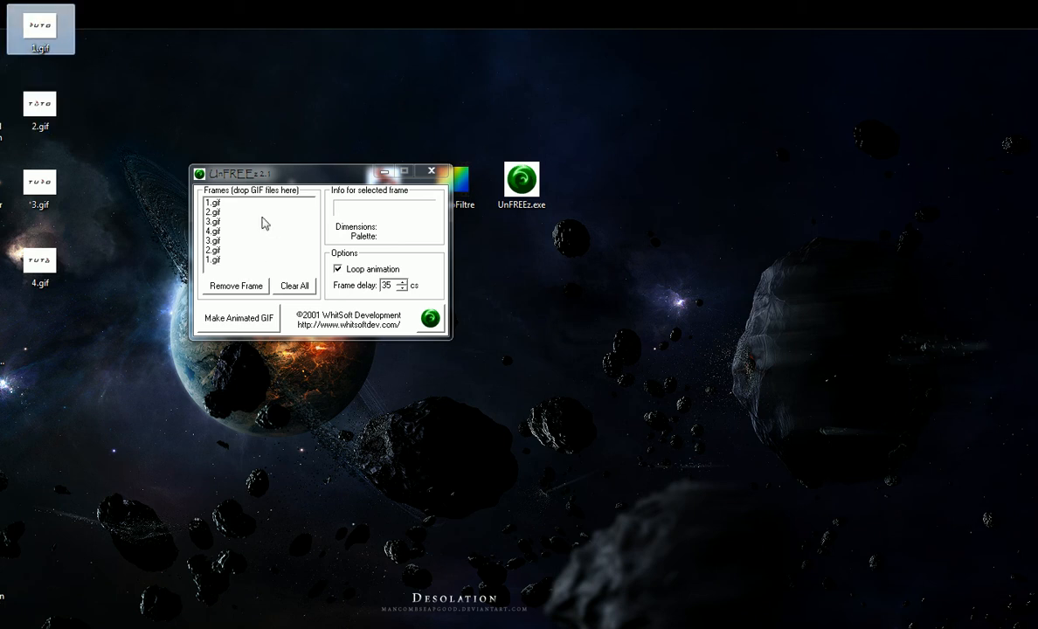
Step: Make the animated GIF, save it to the desktop as teste, and close UnFREEz
{"action": "left_click_drag", "start_coordinate": [267, 180], "coordinate": [272, 147]}
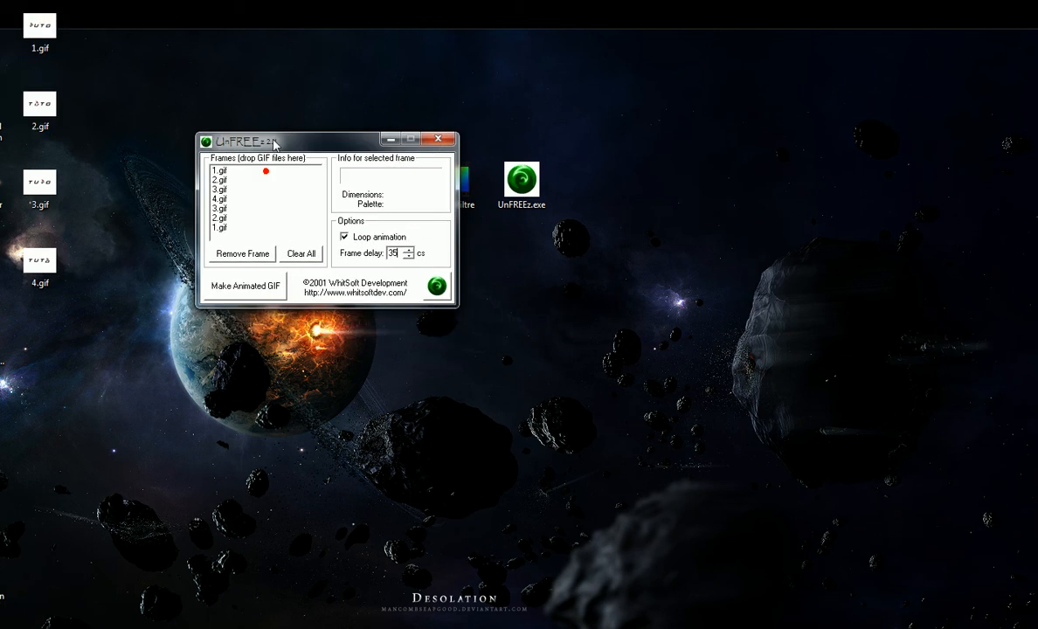
{"action": "left_click", "coordinate": [249, 289]}
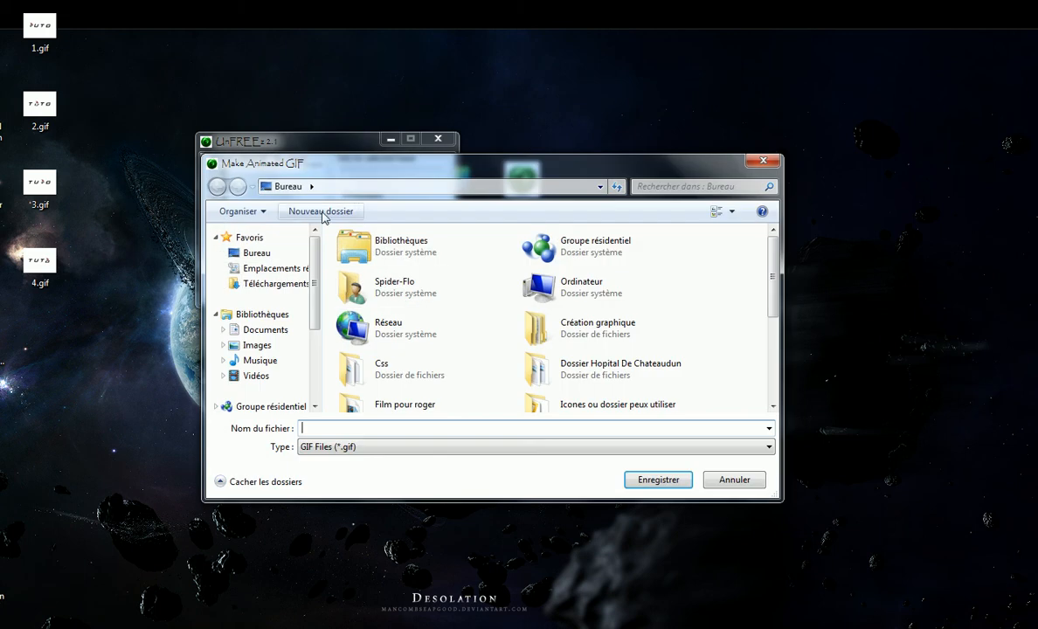
{"action": "left_click", "coordinate": [342, 426]}
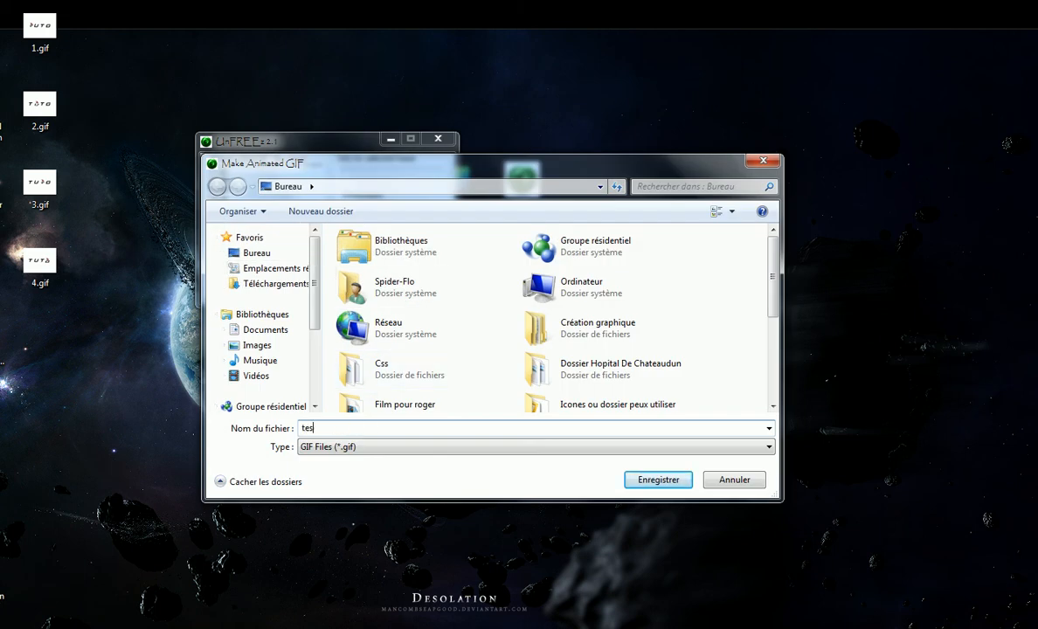
{"action": "type", "text": "teste"}
{"action": "key", "text": "Return"}
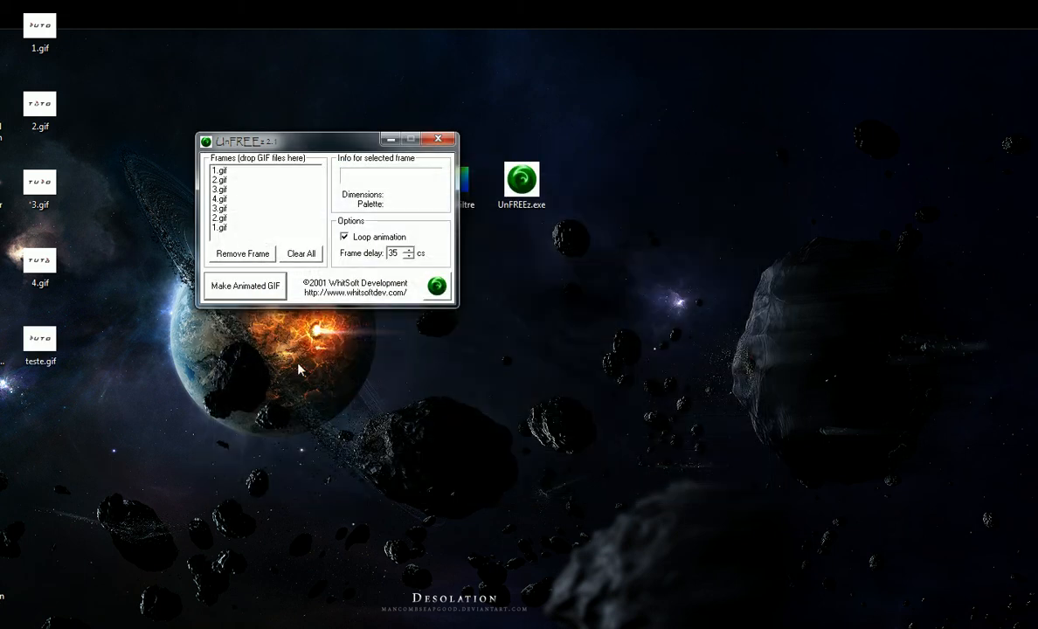
{"action": "left_click", "coordinate": [440, 140]}
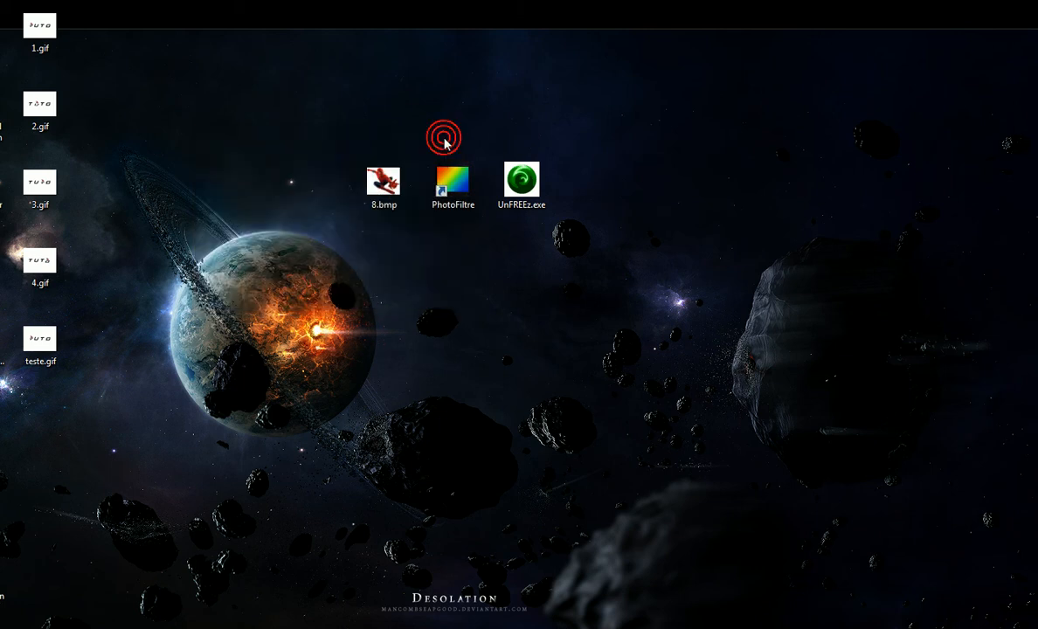
Step: Open teste.gif with ACDSee Pro 2 Photo Manager to view the animation
{"action": "right_click", "coordinate": [54, 339]}
{"action": "mouse_move", "coordinate": [113, 360]}
{"action": "left_click", "coordinate": [437, 359]}
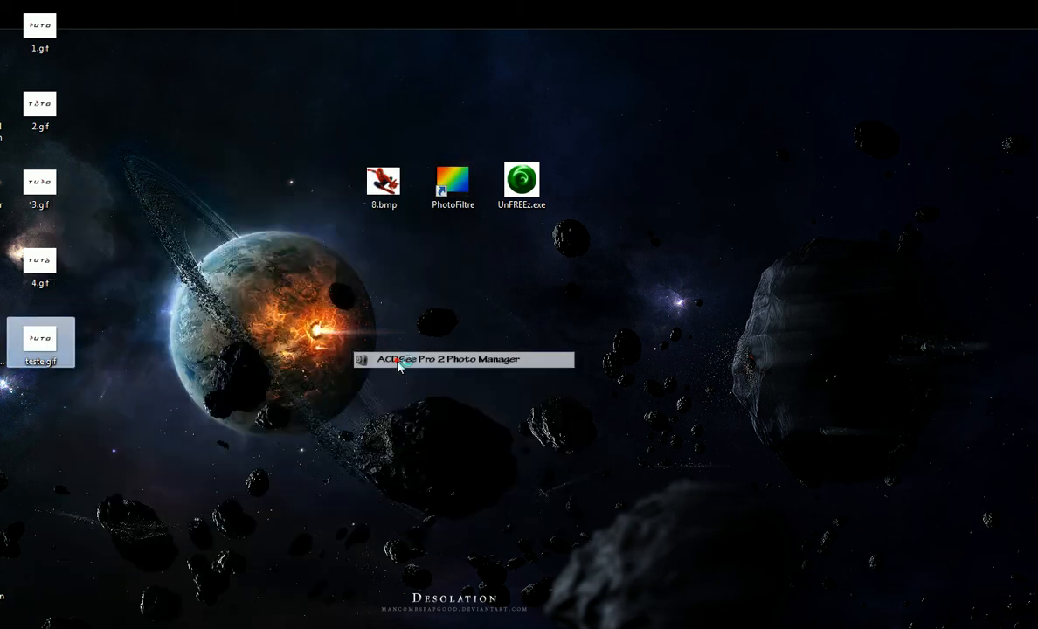